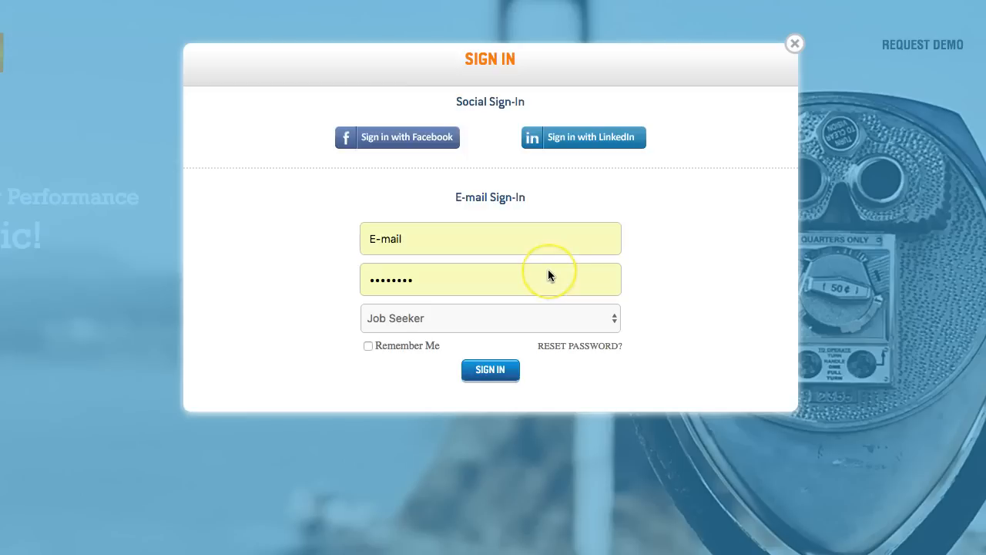
Sign in as a Job Seeker with the account's e-mail, enable Remember Me, and continue past the agreed terms and conditions.
left_click(381, 237)
right_click(381, 237)
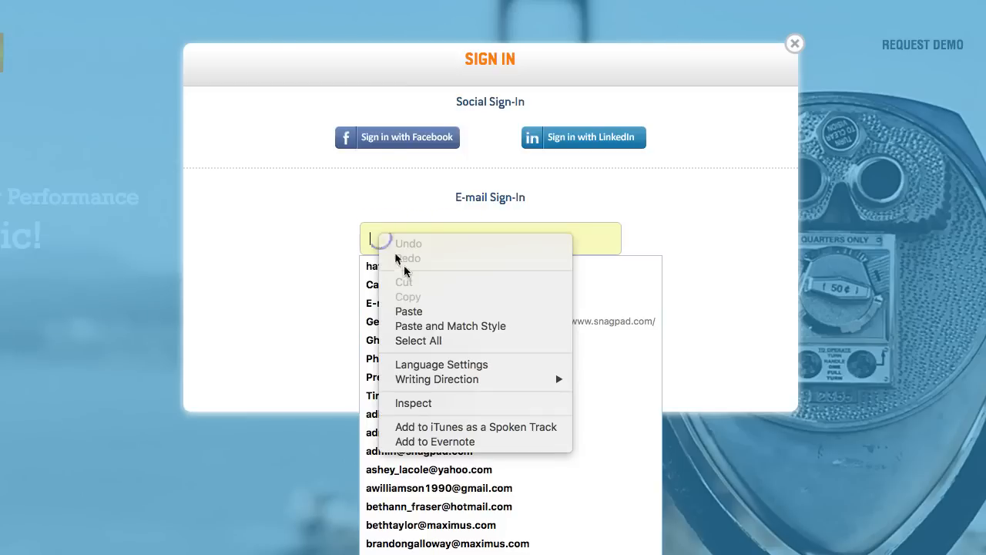
left_click(415, 310)
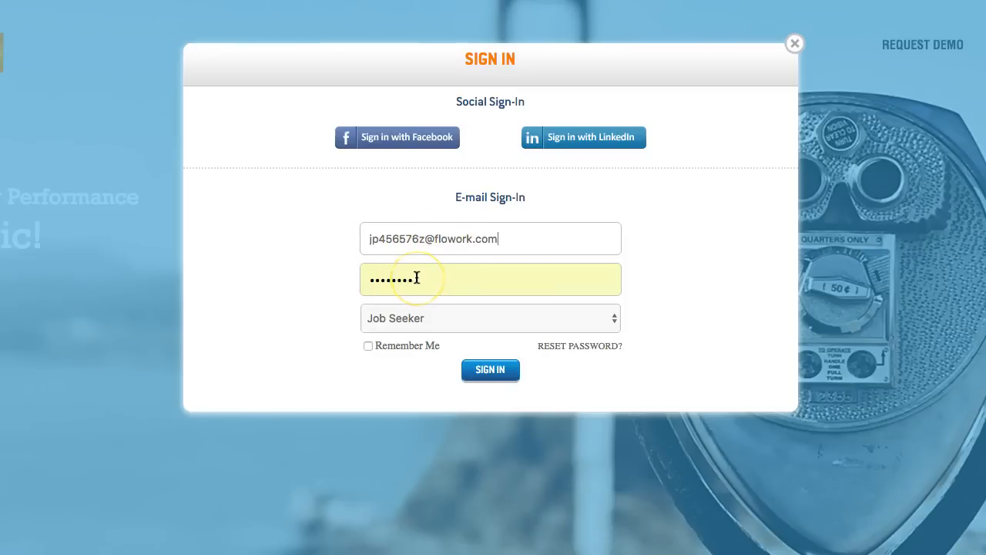
left_click(367, 347)
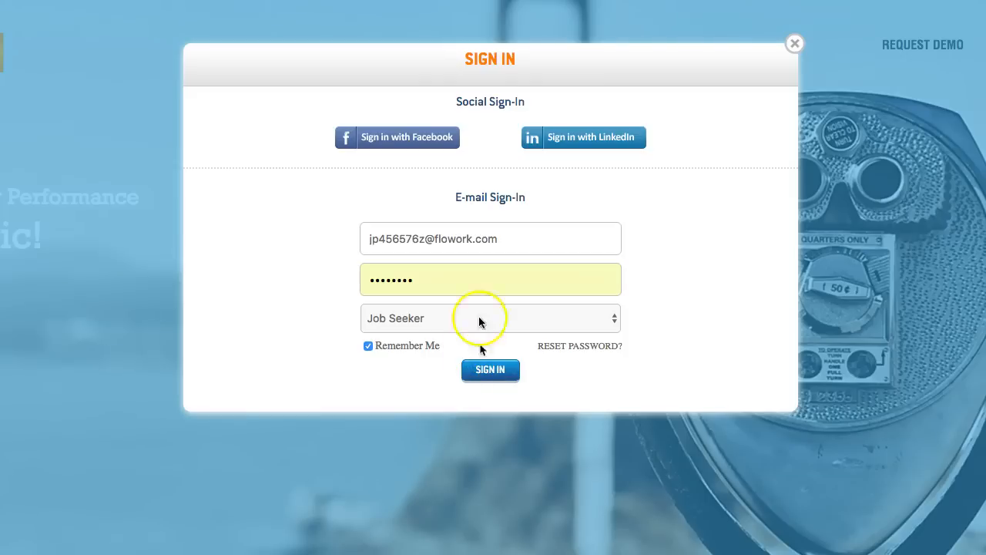
left_click(488, 371)
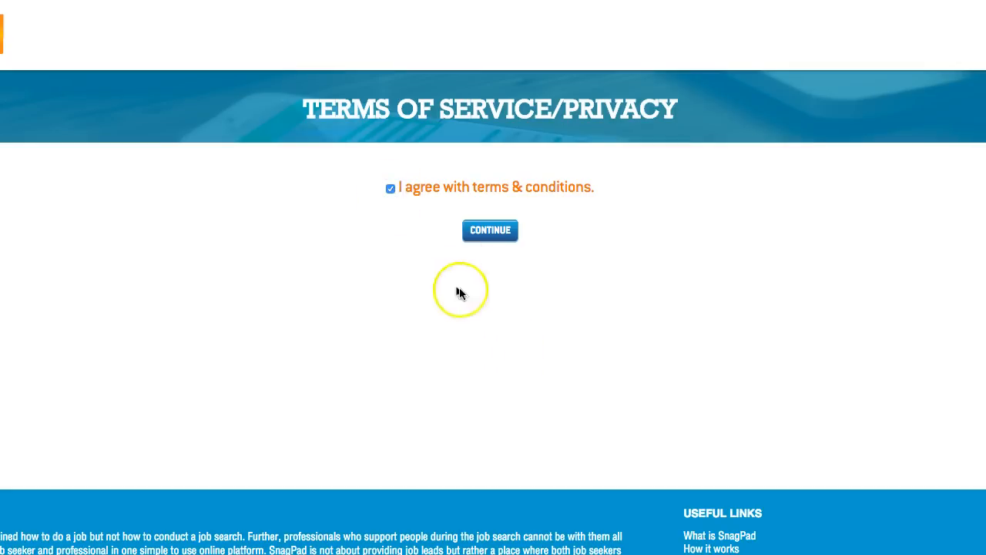
left_click(489, 230)
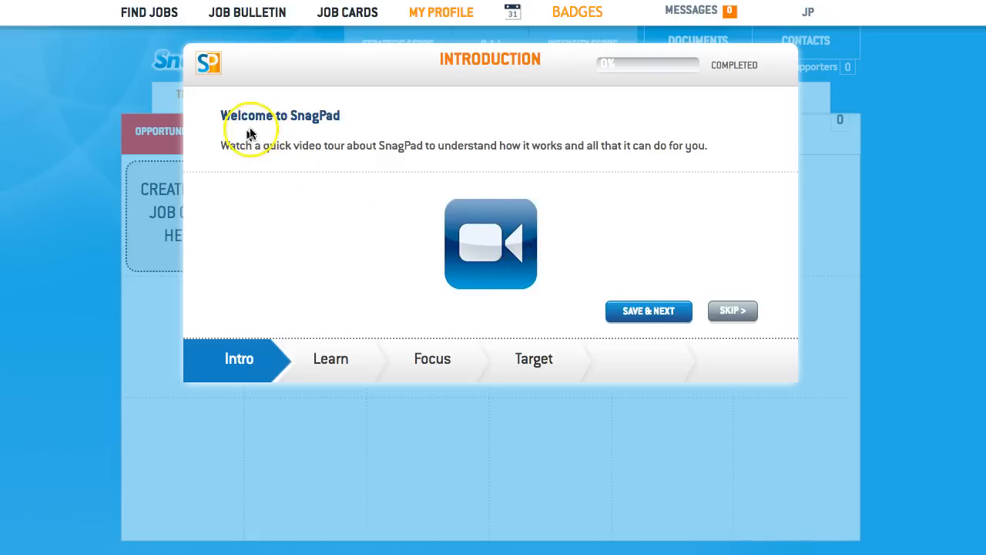
Skip the introduction and learning pages of the setup, and save Accountant as the ideal job title (Job A).
left_click(733, 311)
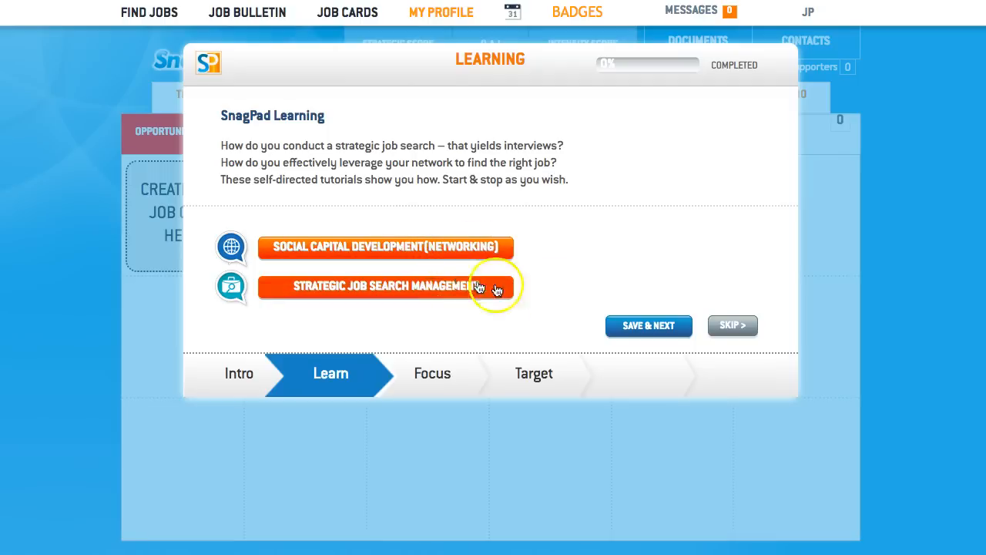
left_click(734, 326)
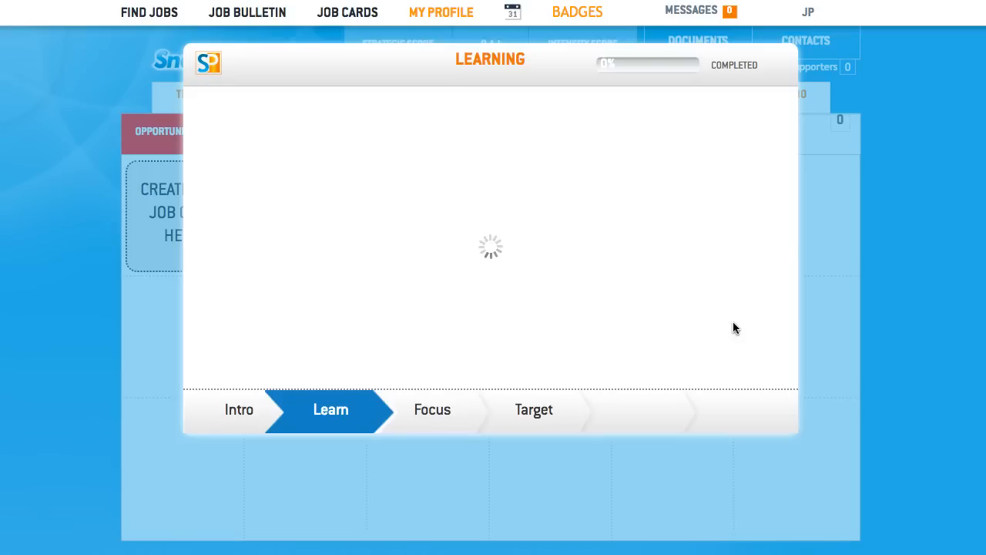
left_click(479, 264)
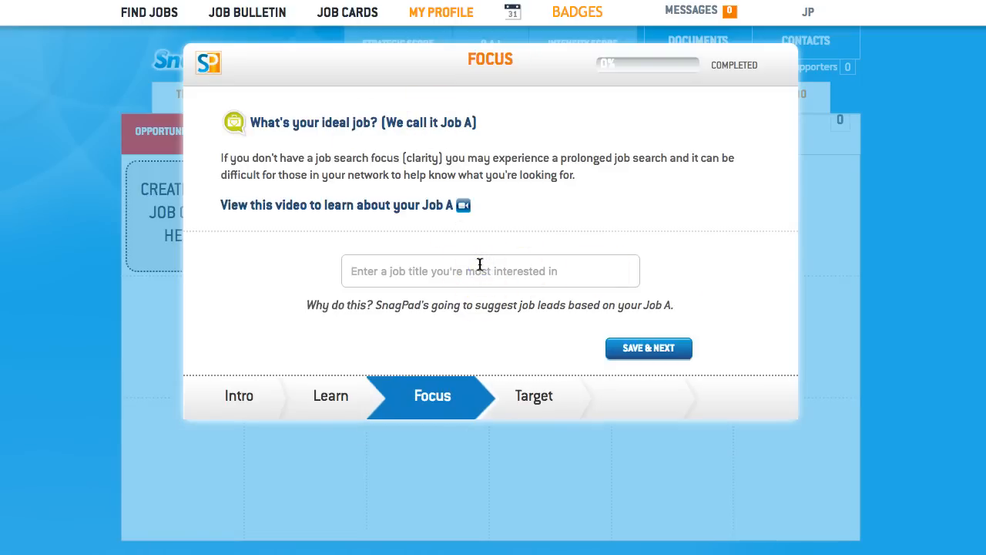
type("Accountant")
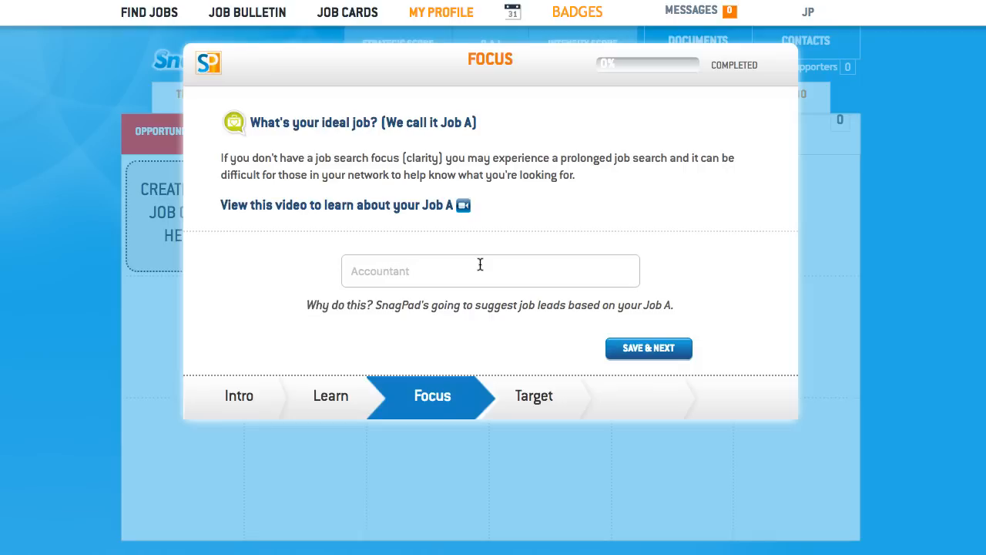
left_click(648, 348)
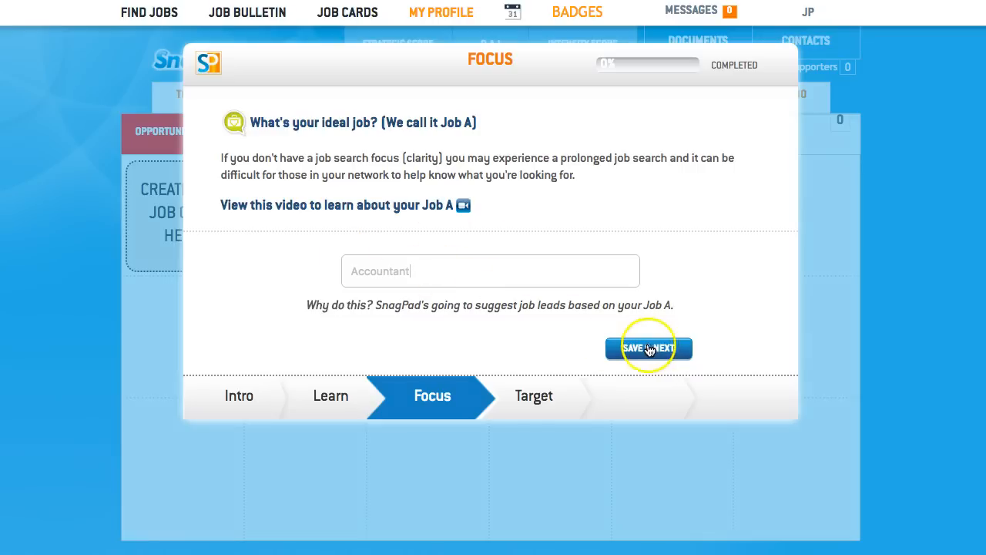
left_click(649, 349)
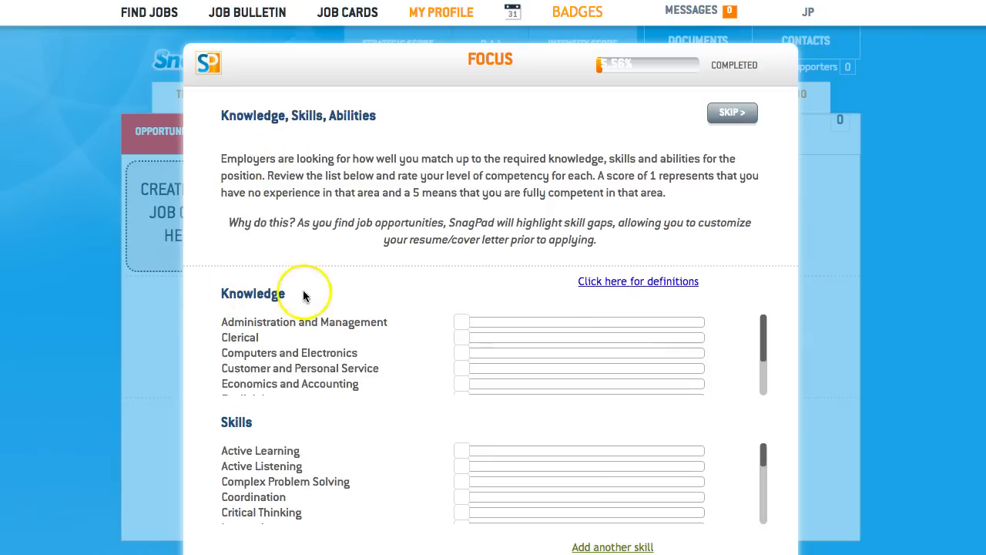
Rate the level of competency for several of the listed knowledge areas and skills, including Active Learning and Active Listening.
scroll(354, 343, "down", 1)
scroll(397, 340, "up", 1)
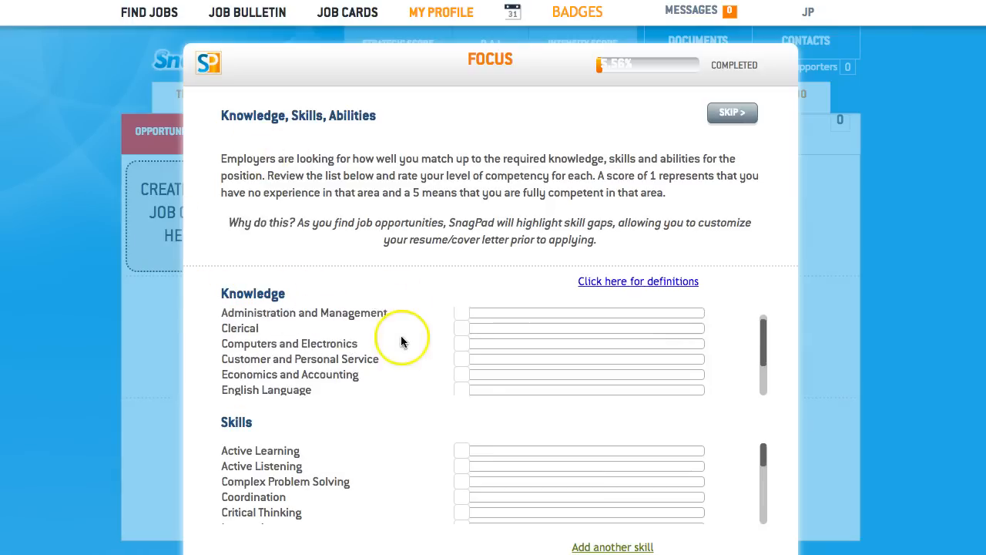
left_click_drag(471, 324, 608, 339)
left_click_drag(472, 352, 607, 368)
left_click_drag(459, 384, 498, 397)
left_click_drag(463, 450, 607, 452)
left_click_drag(462, 466, 674, 470)
left_click_drag(478, 490, 595, 494)
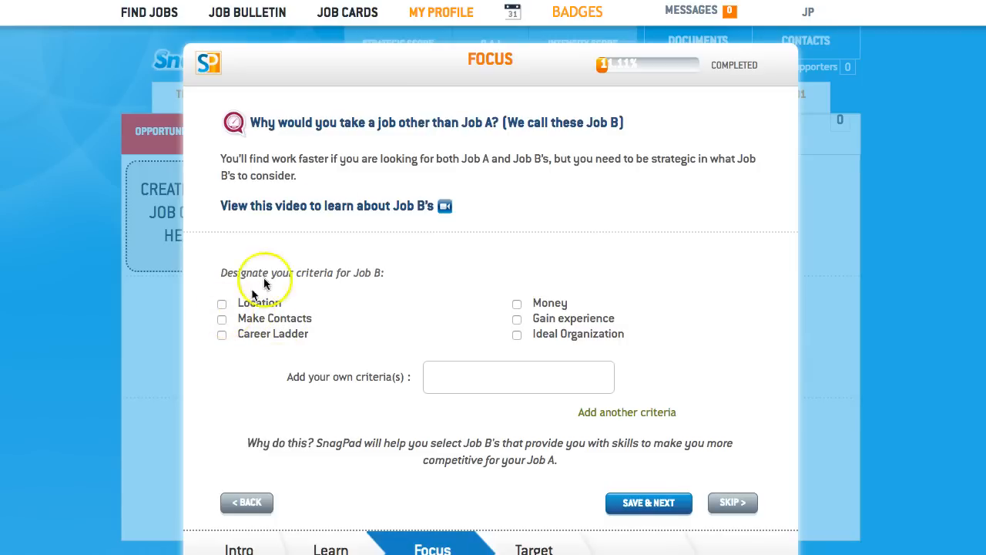
Designate Location, Make Contacts, Career Ladder and Money as the Job B criteria and save them.
left_click(222, 304)
left_click(222, 320)
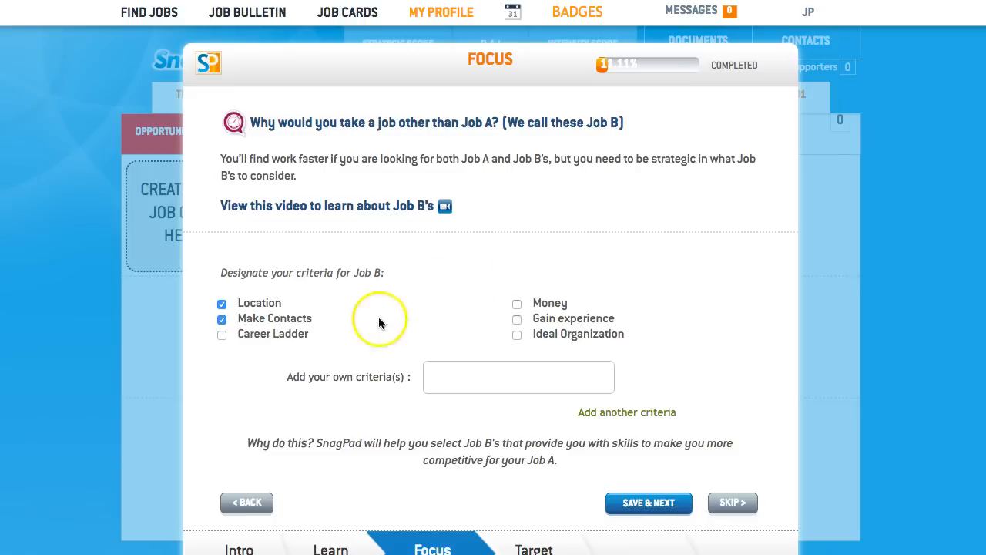
left_click(222, 335)
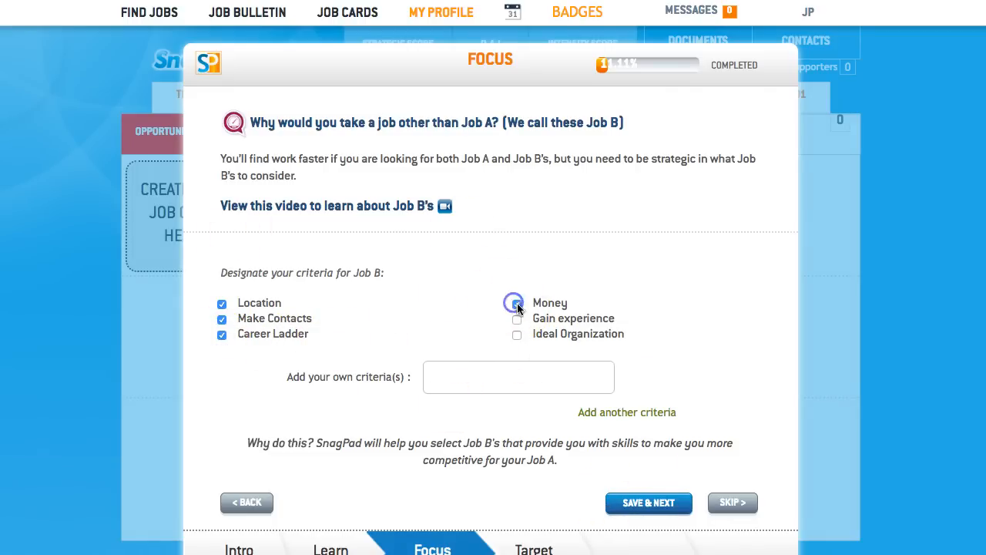
left_click(649, 502)
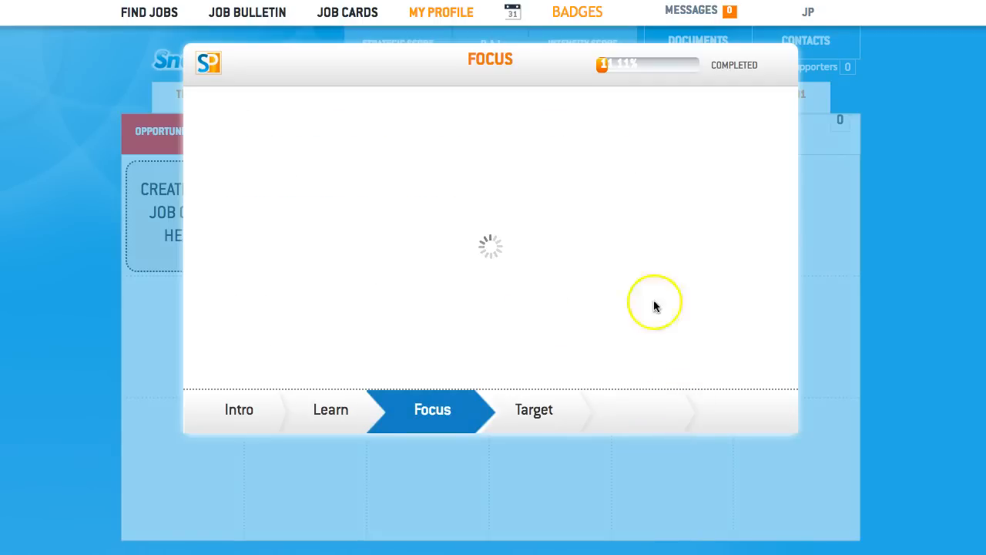
Enter the ZIP code for targeted job leads, save the location details, and close the activity chooser.
left_click(465, 208)
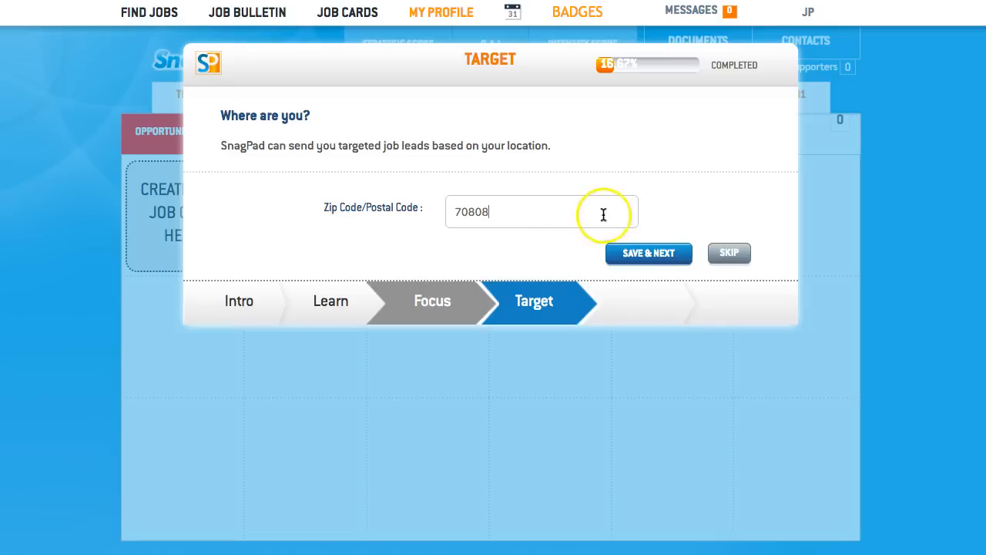
left_click(651, 254)
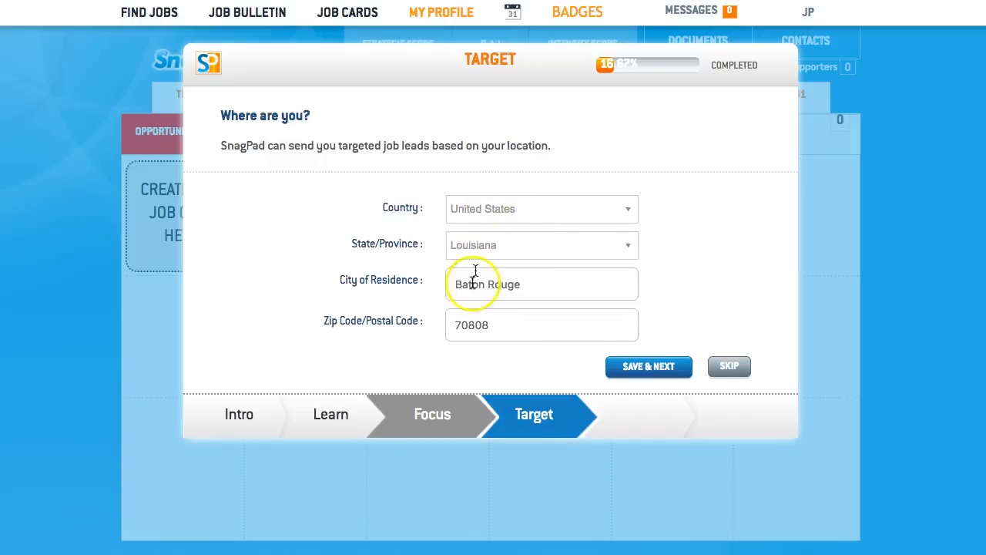
left_click(647, 366)
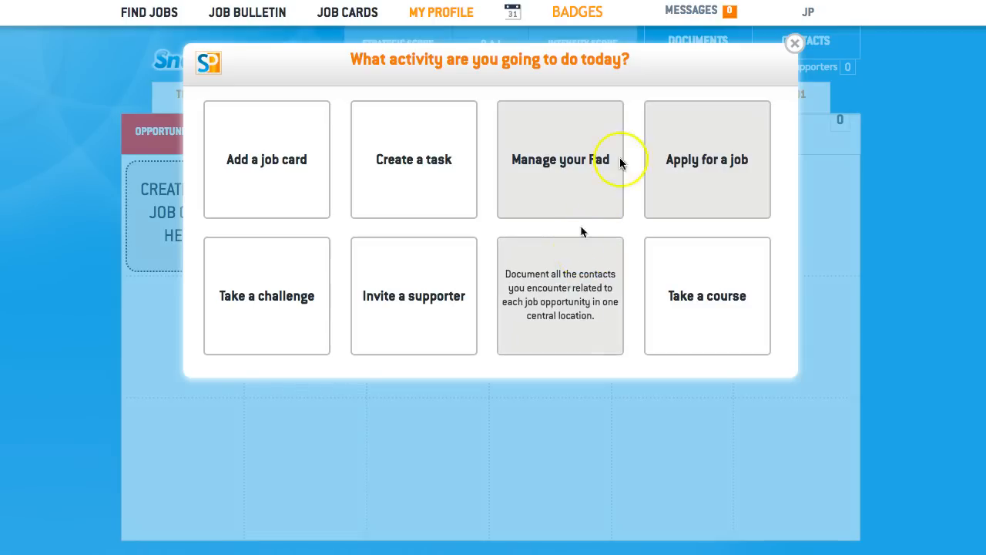
left_click(794, 44)
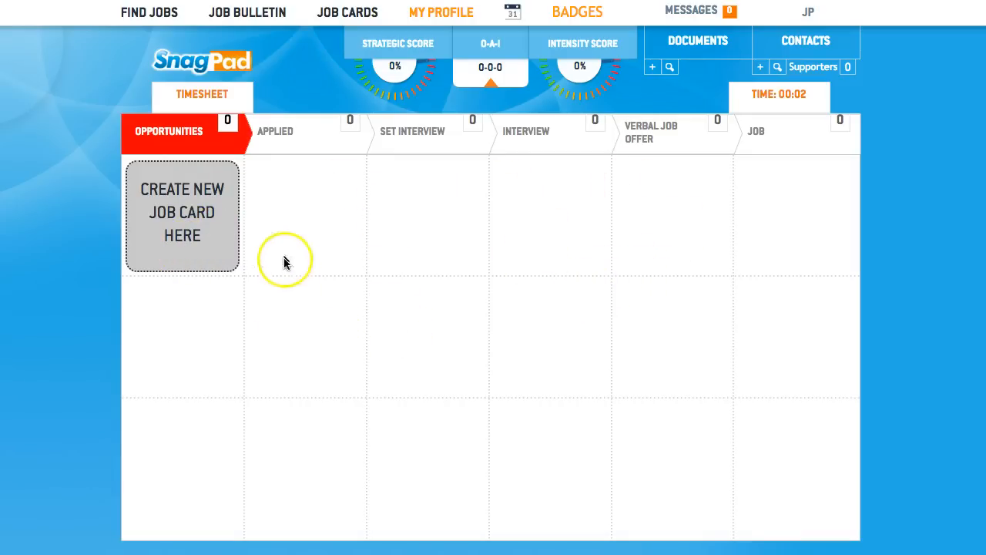
Add an offline job card for the company Walmart with the position Sales, and dismiss the badge notice.
left_click(179, 213)
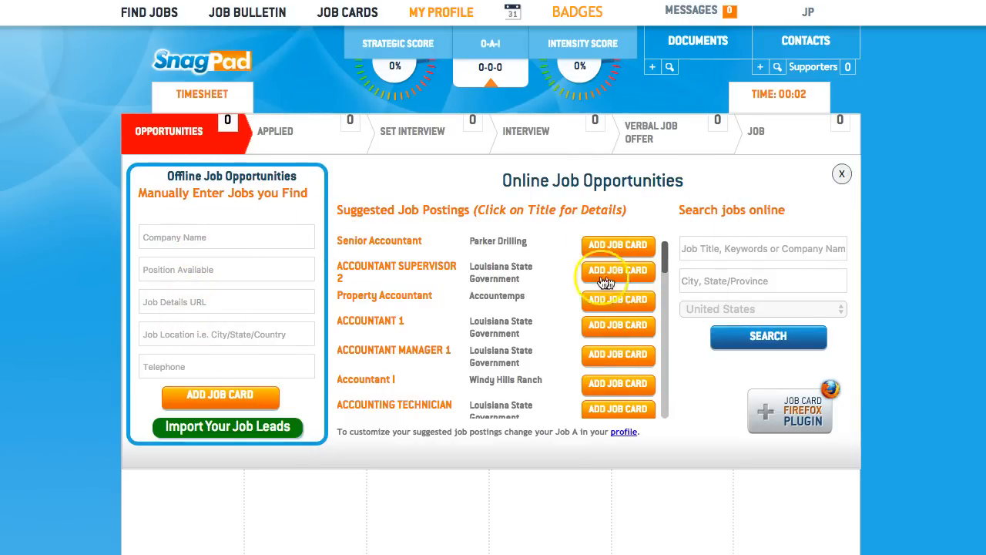
left_click(210, 236)
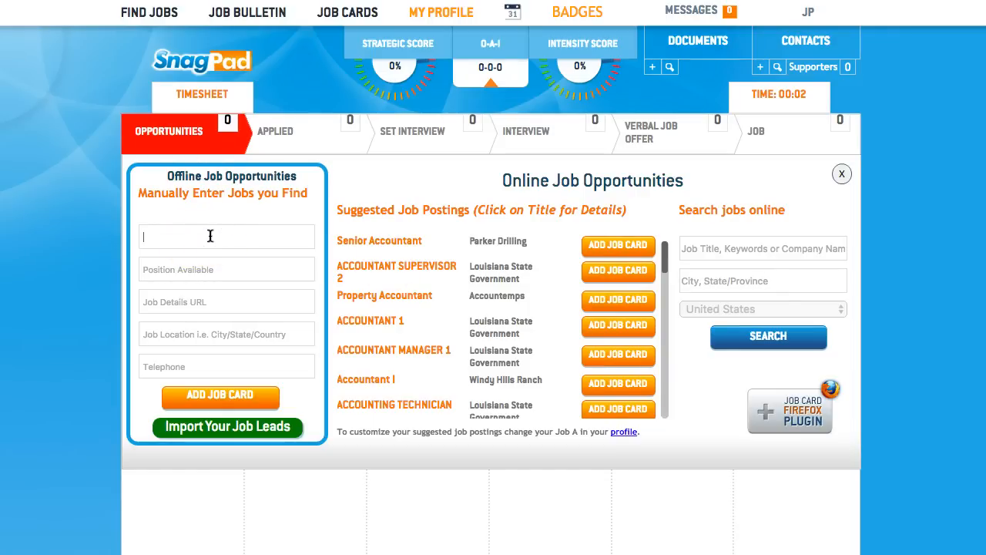
type("walmart")
key("Tab")
type("Sa")
key("Tab")
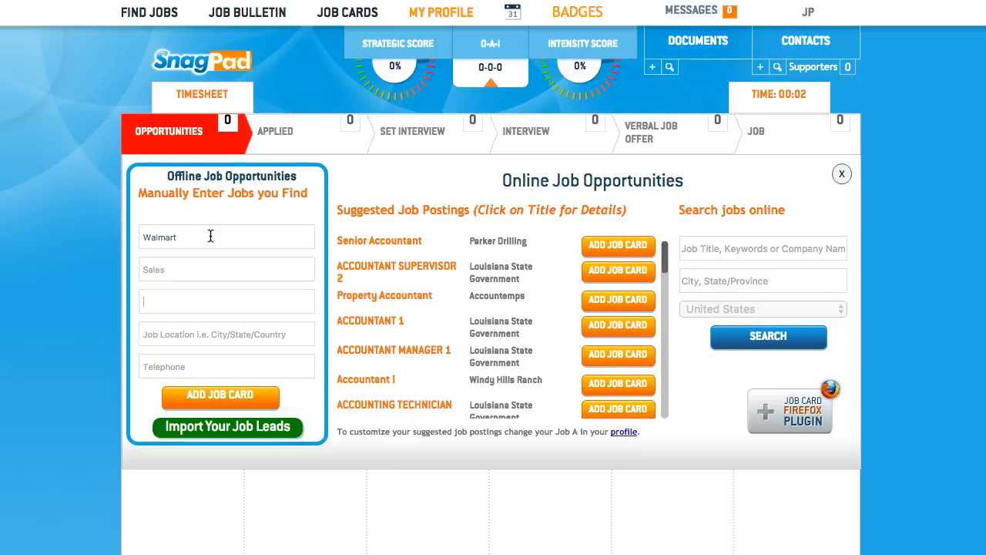
left_click(220, 396)
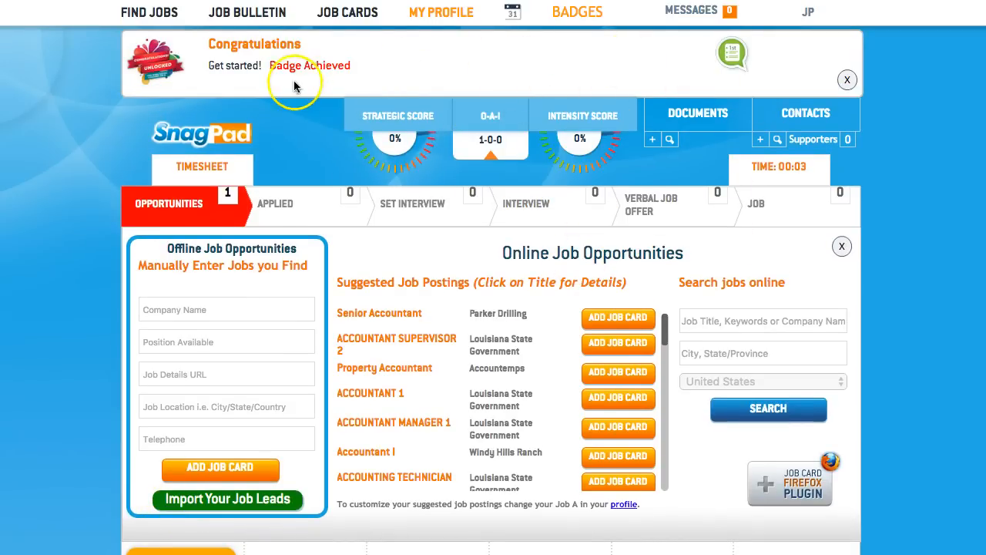
left_click(847, 80)
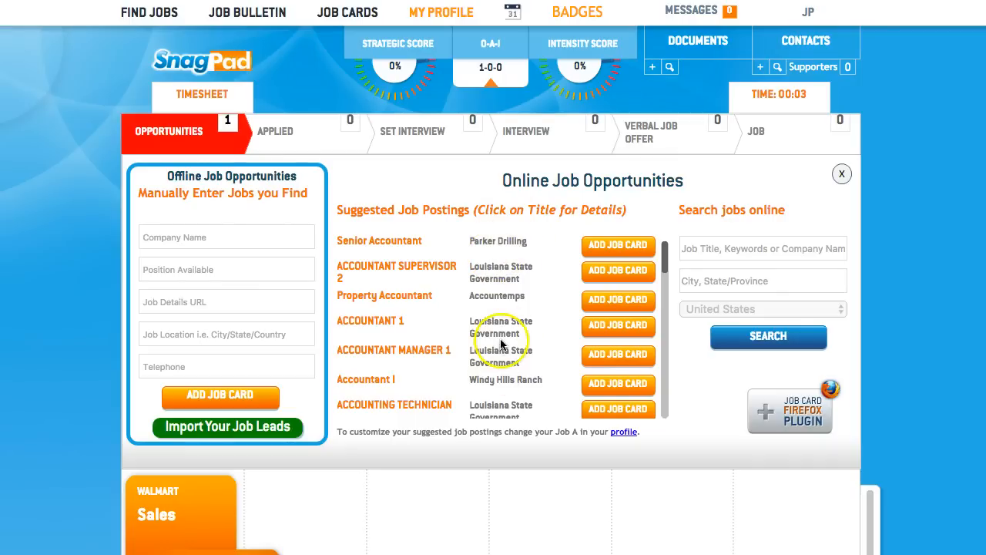
Look through the suggested job postings and review the details of the Senior Accountant position at Parker Drilling.
scroll(413, 305, "down", 5)
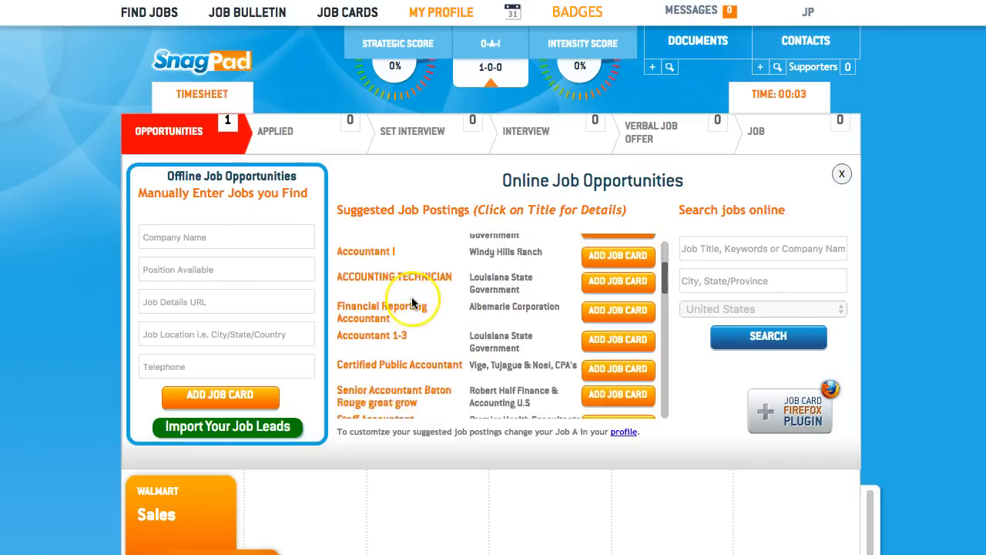
scroll(413, 304, "up", 3)
scroll(413, 305, "down", 8)
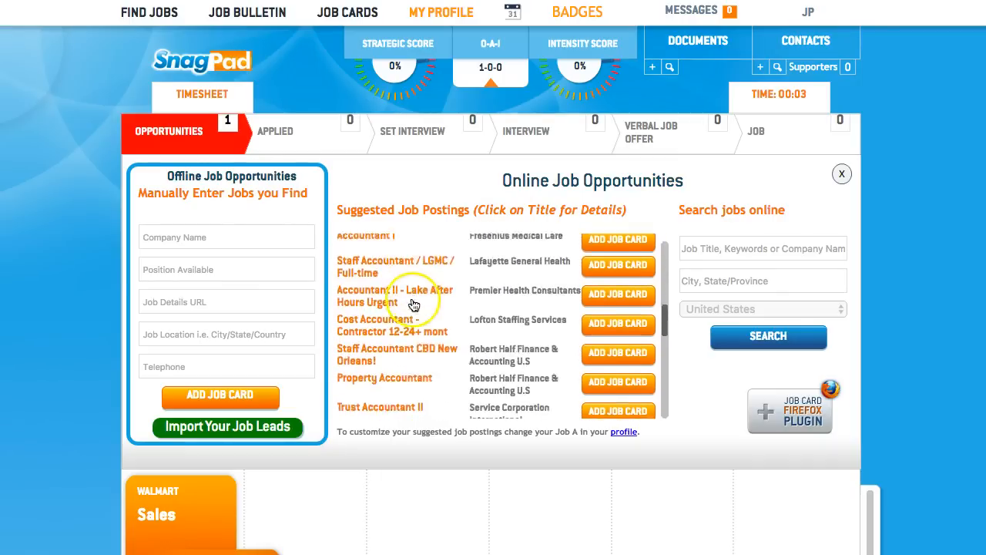
scroll(413, 304, "up", 6)
scroll(413, 304, "up", 3)
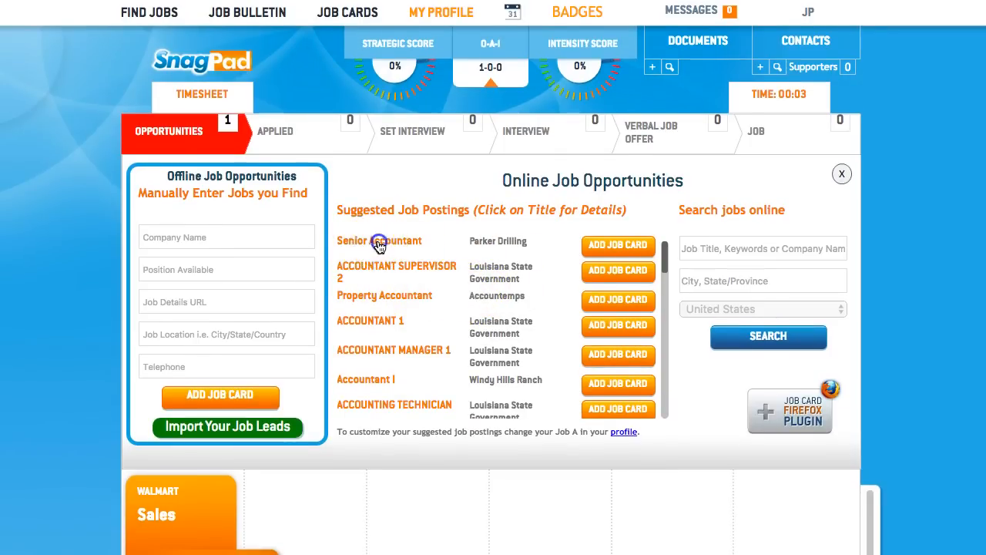
left_click(378, 242)
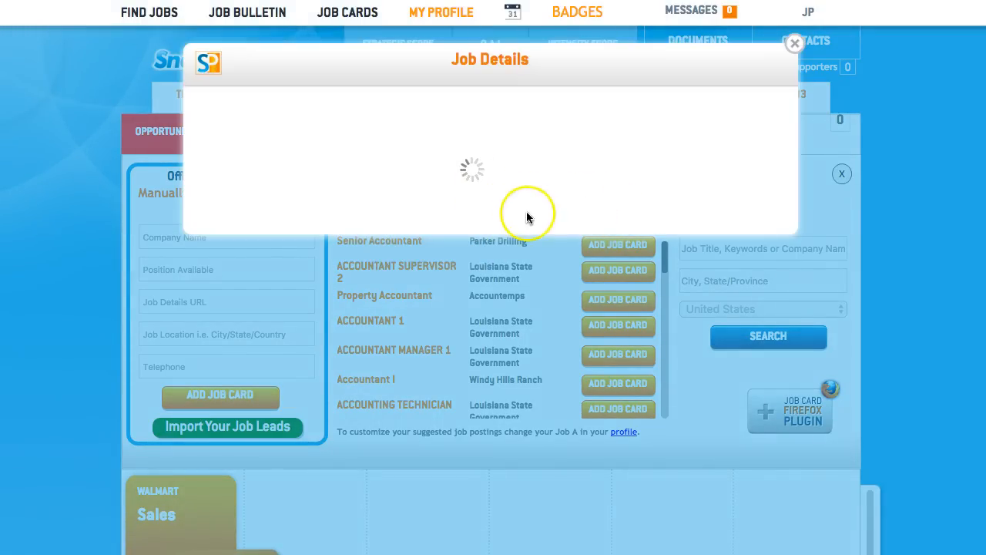
scroll(370, 212, "down", 10)
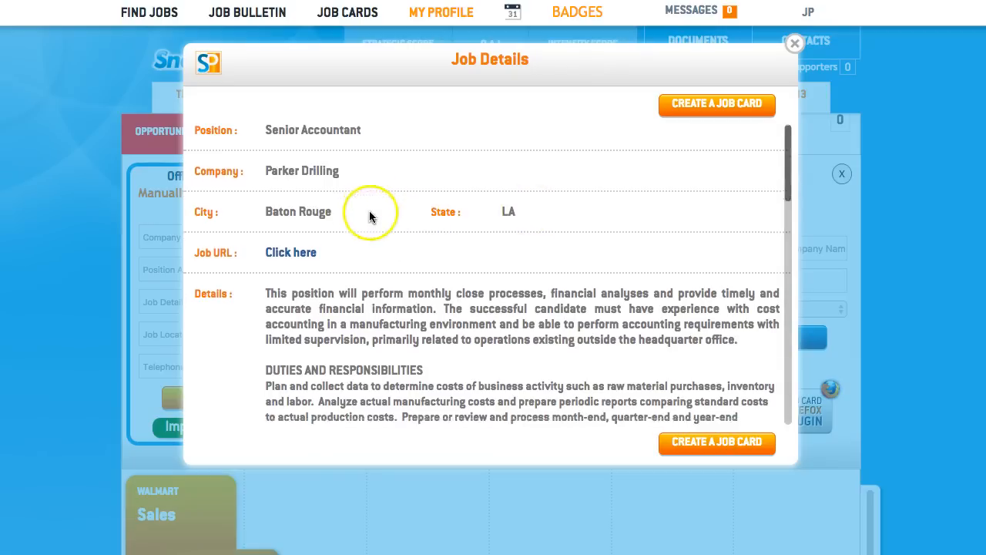
scroll(370, 211, "up", 10)
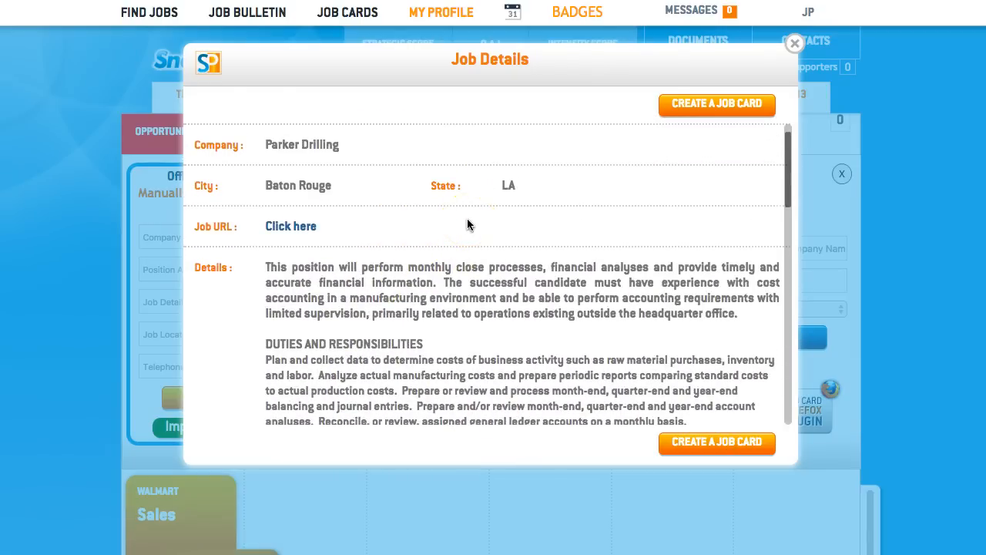
Check the original online listing for the Parker Drilling Senior Accountant position, and create a job card from its details.
left_click(467, 245)
left_click(285, 228)
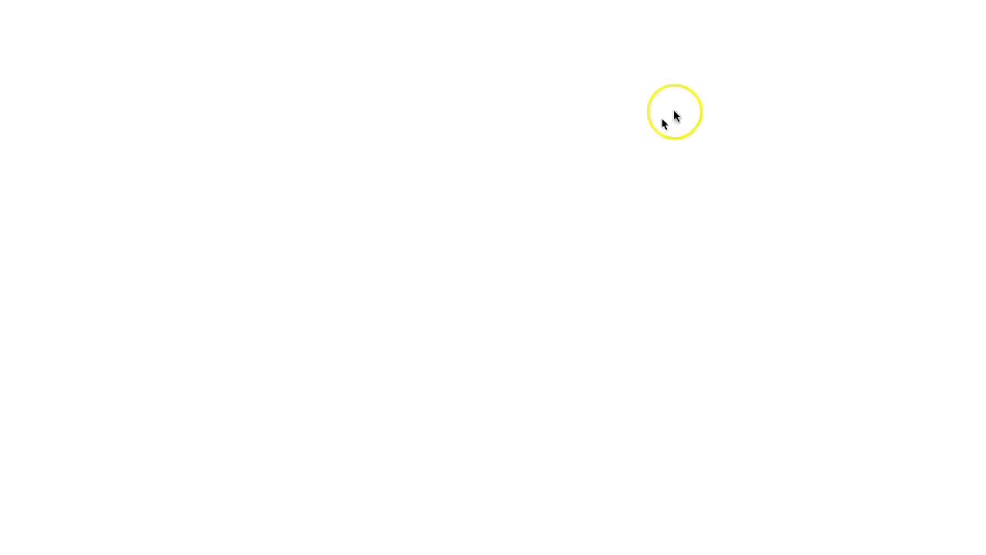
scroll(514, 251, "down", 4)
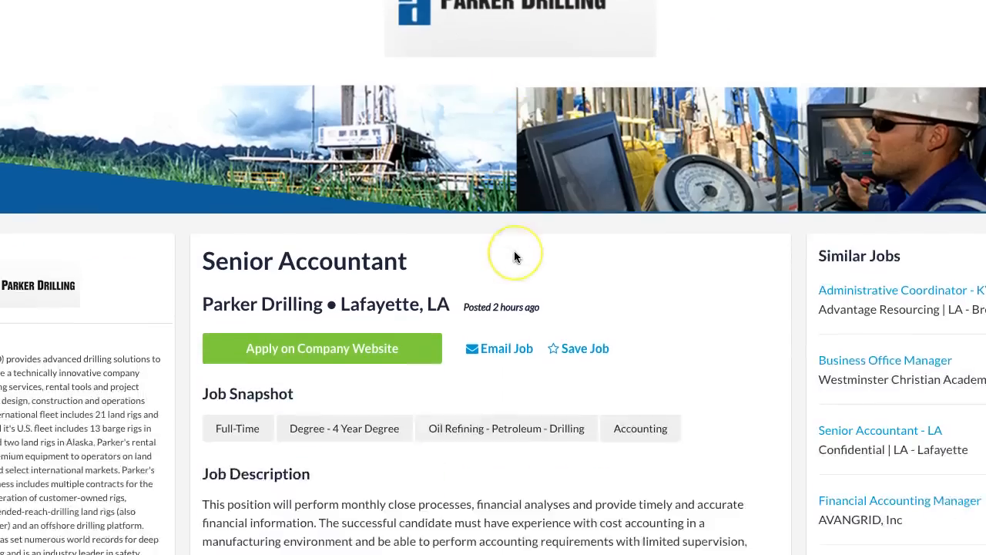
scroll(513, 251, "up", 4)
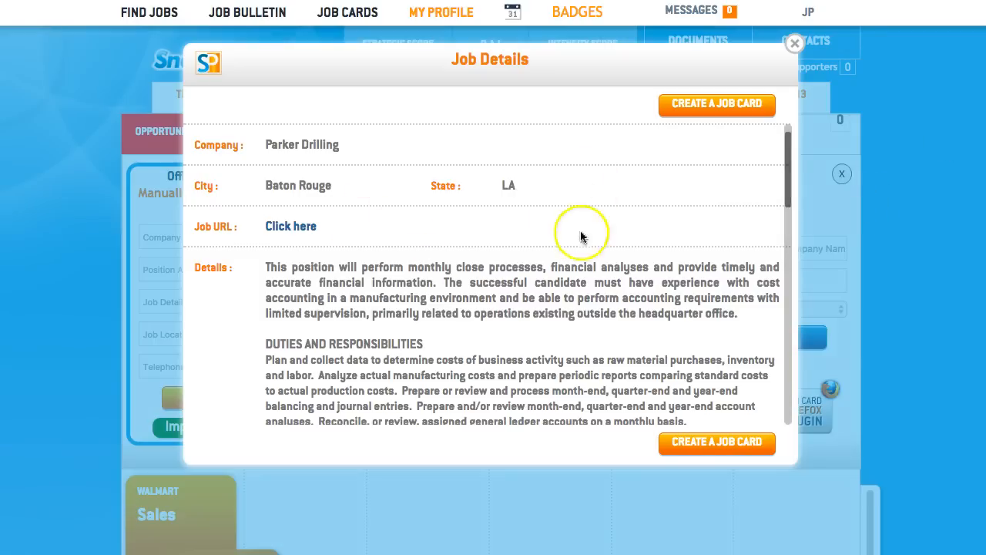
left_click(713, 105)
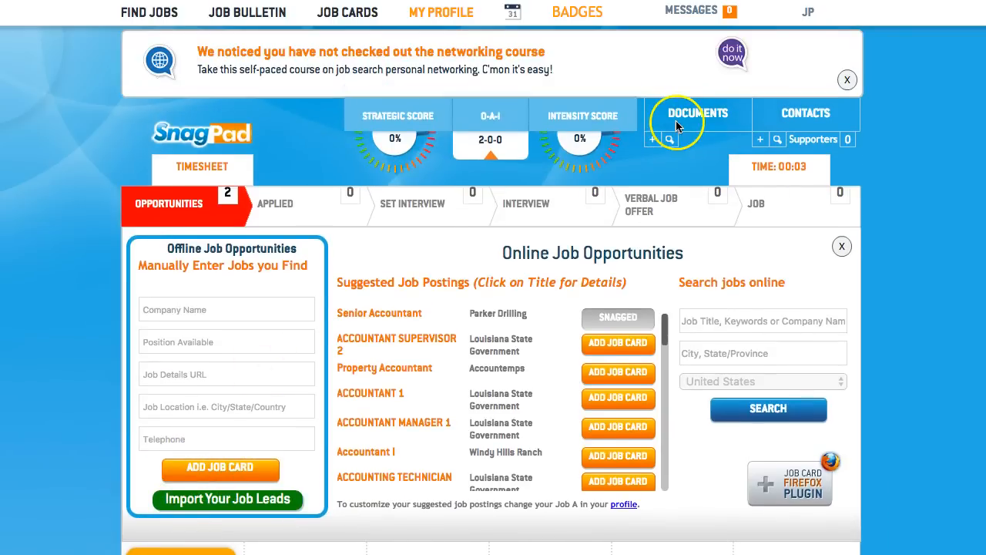
Dismiss the networking course notice and enter accountant as the keyword for the online job search.
left_click(845, 80)
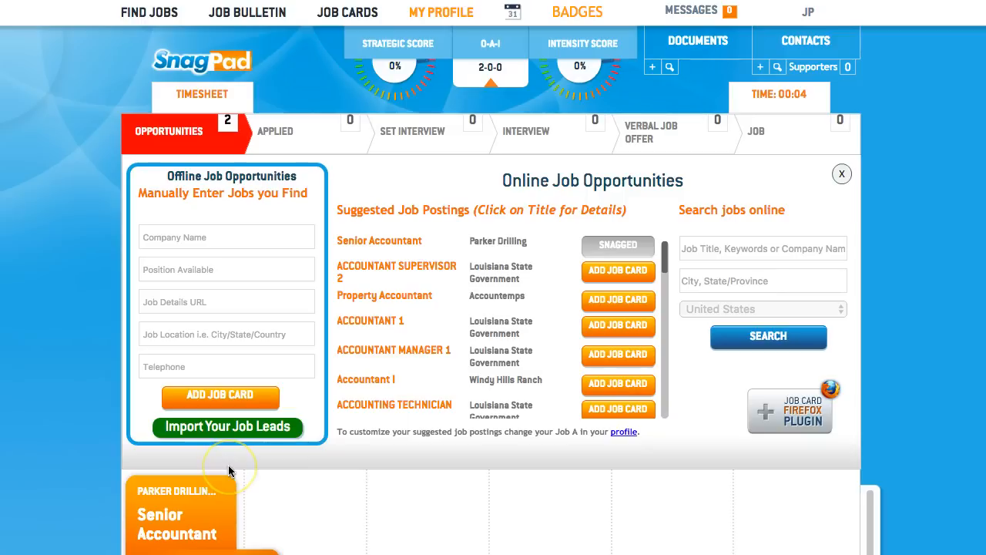
left_click(730, 249)
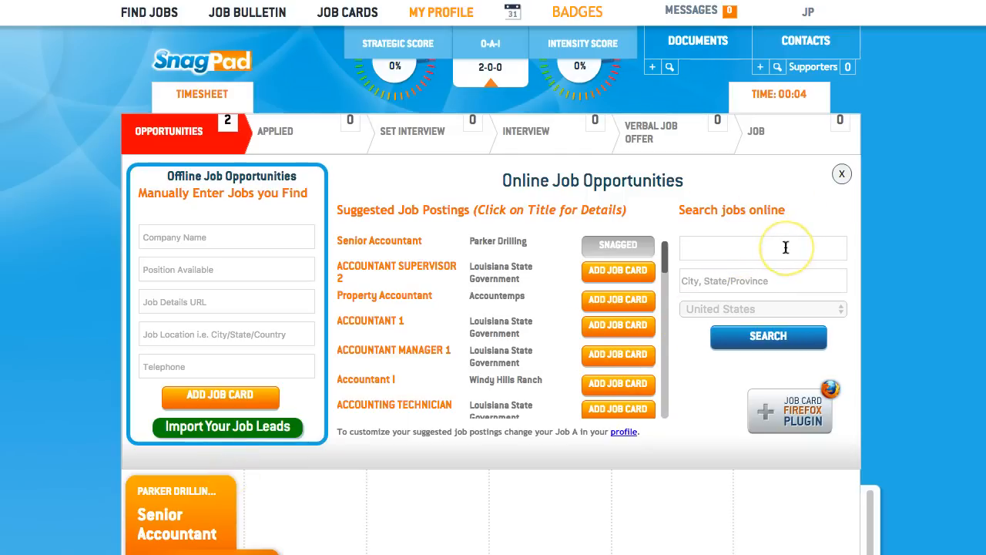
type("acco")
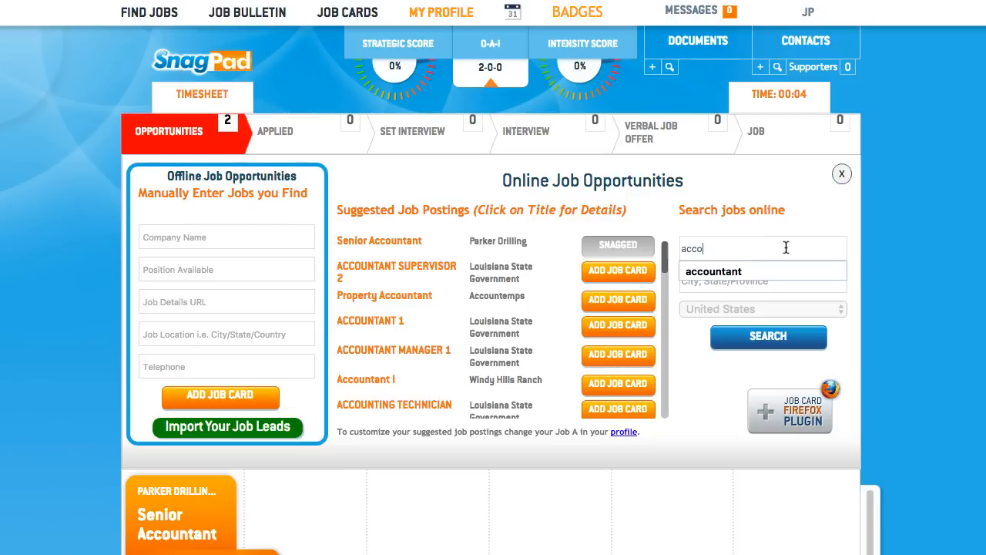
key("Down")
key("Return")
Set the online search location to Baton Rouge, La and run the job search.
left_click(749, 277)
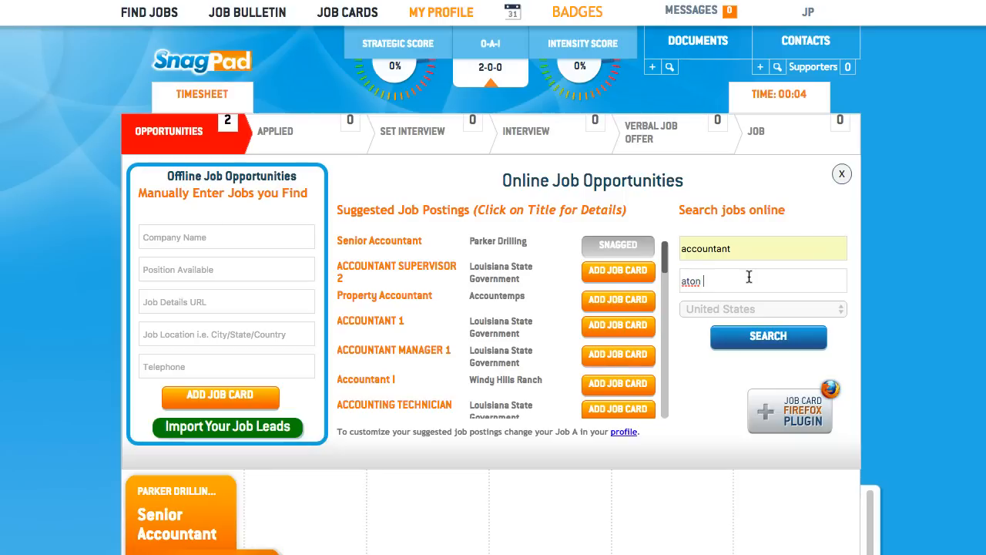
type("a")
key("BackSpace")
type("b")
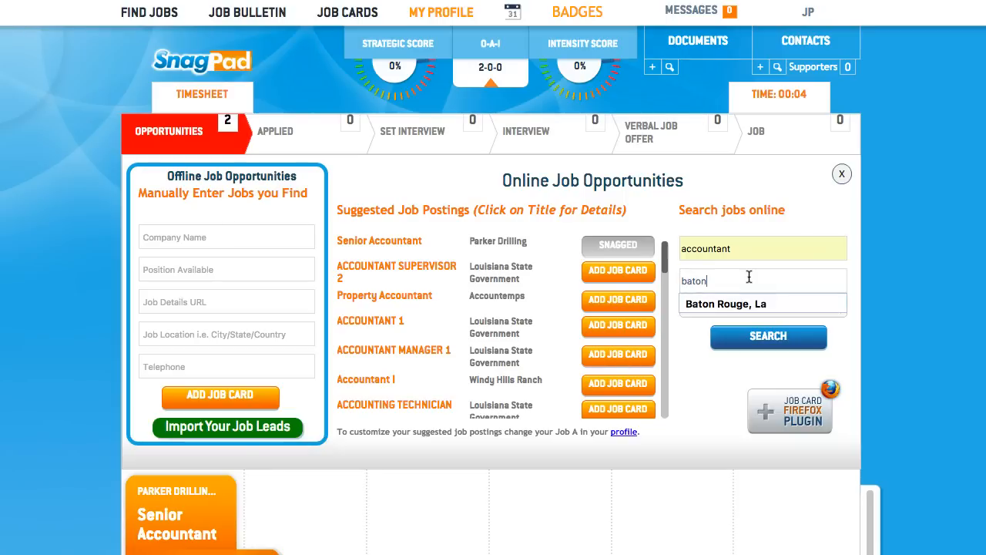
type("aton")
key("Down")
key("Return")
left_click(768, 337)
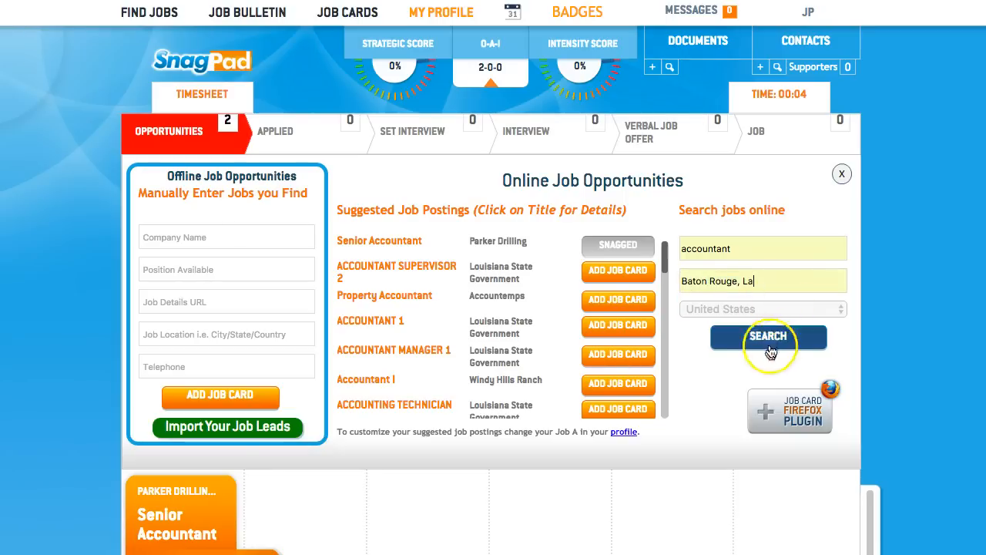
left_click(780, 331)
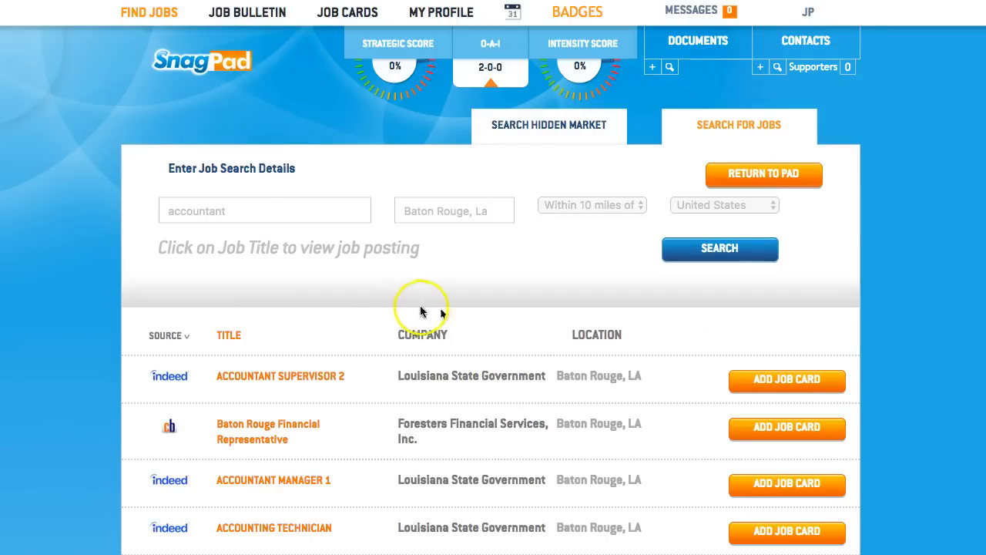
Browse the search results, review the Louisiana State Government Accountant Supervisor 2 posting, and create a job card from its details.
scroll(325, 448, "down", 2)
scroll(324, 453, "down", 5)
scroll(326, 452, "up", 5)
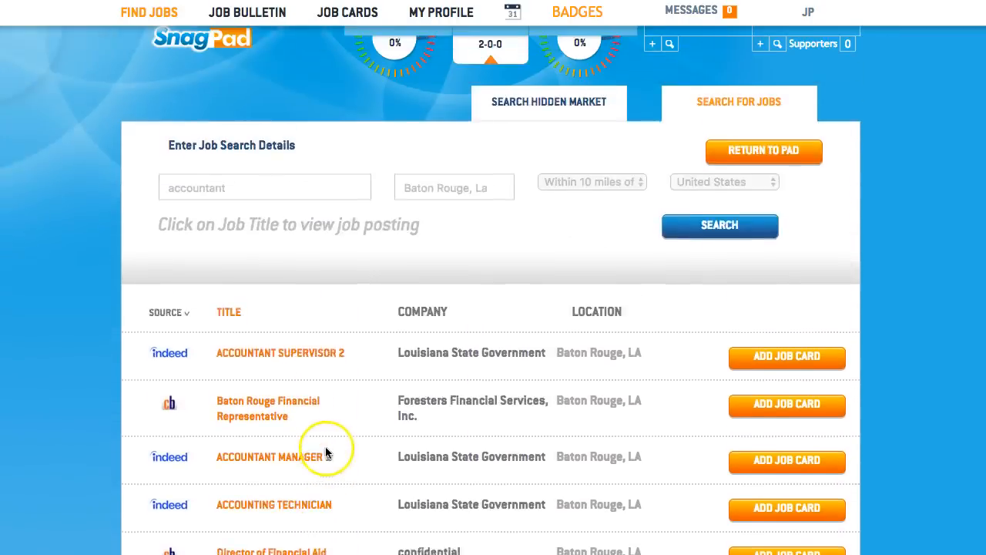
scroll(354, 389, "down", 2)
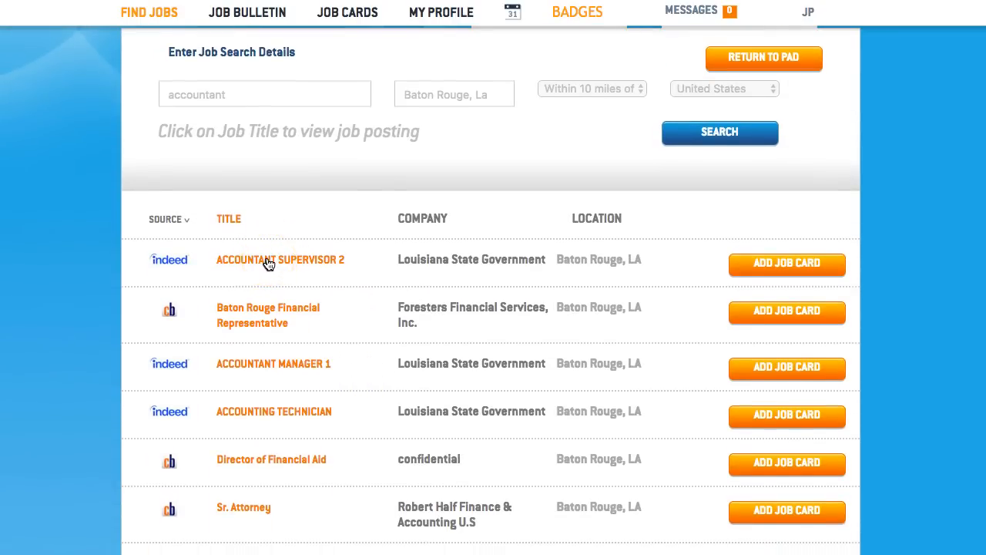
left_click(268, 262)
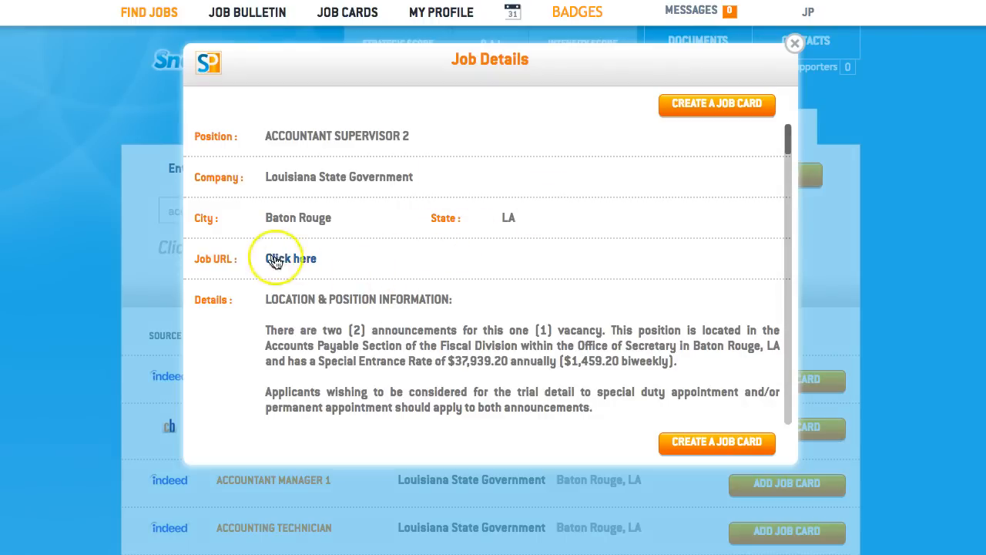
scroll(394, 312, "down", 3)
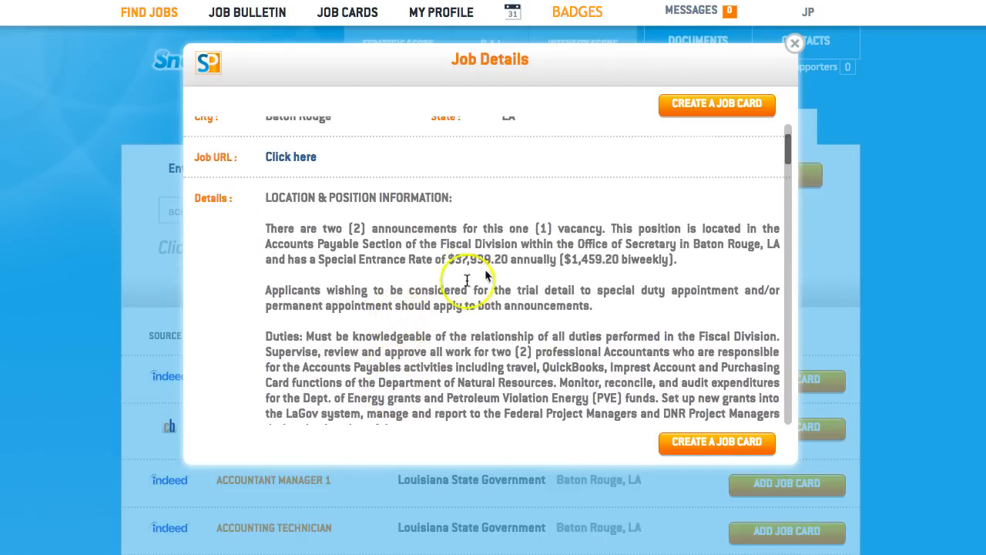
left_click(711, 108)
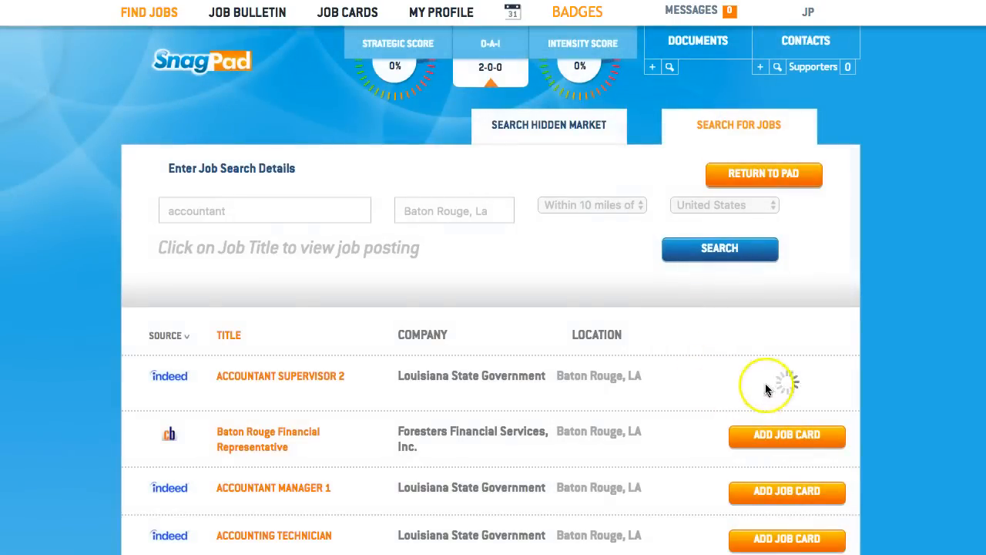
Add a job card for the Baton Rouge Financial Representative result, and return to the pad to check the cards.
left_click(783, 430)
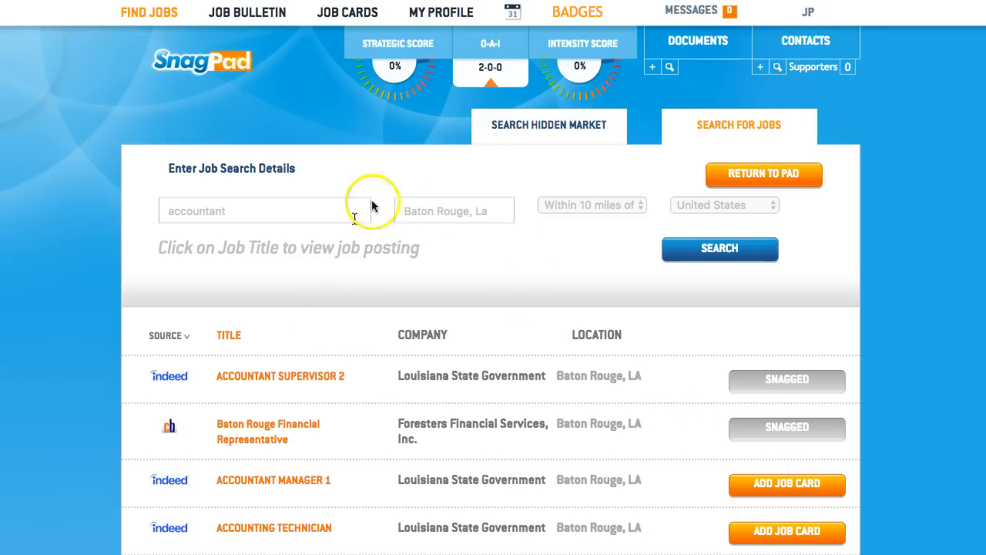
left_click(208, 67)
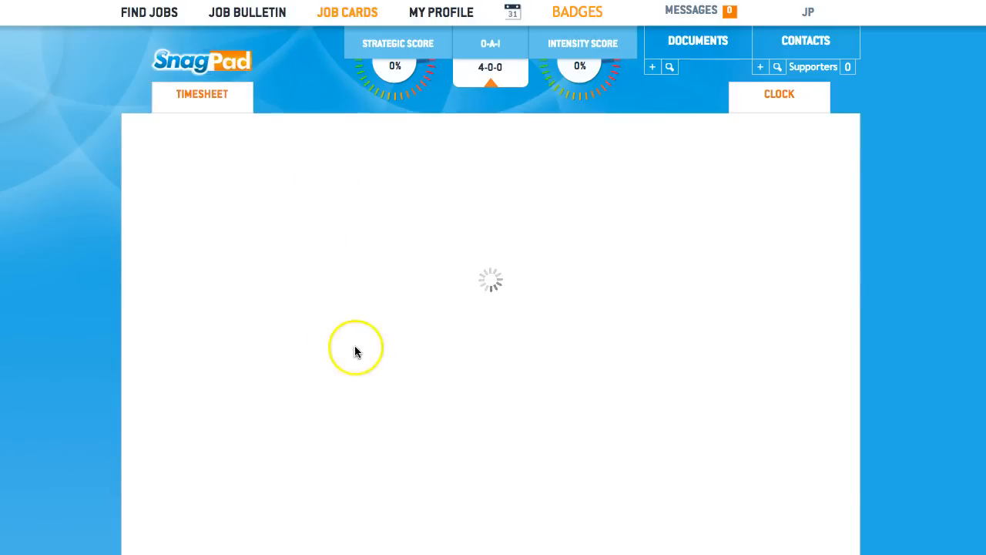
scroll(354, 404, "down", 3)
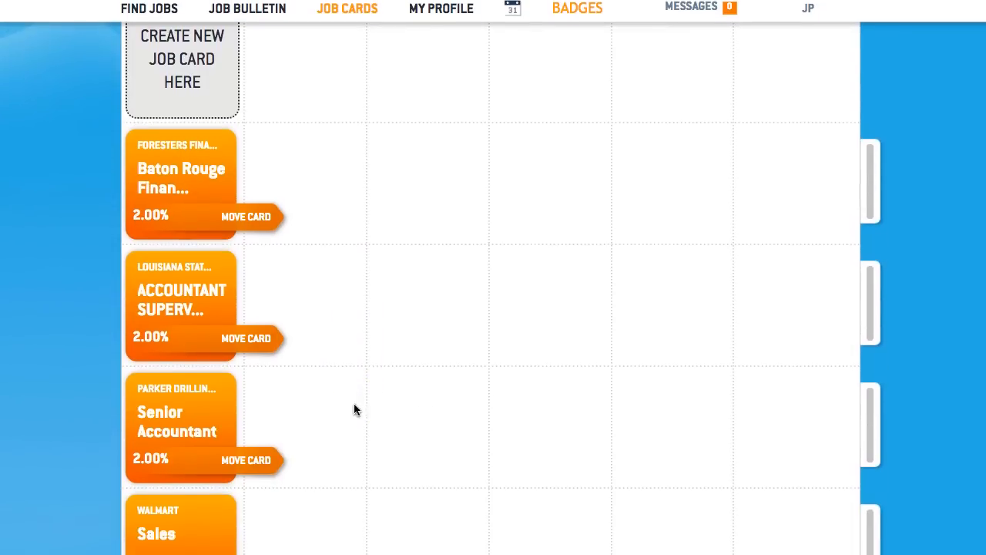
scroll(347, 331, "up", 3)
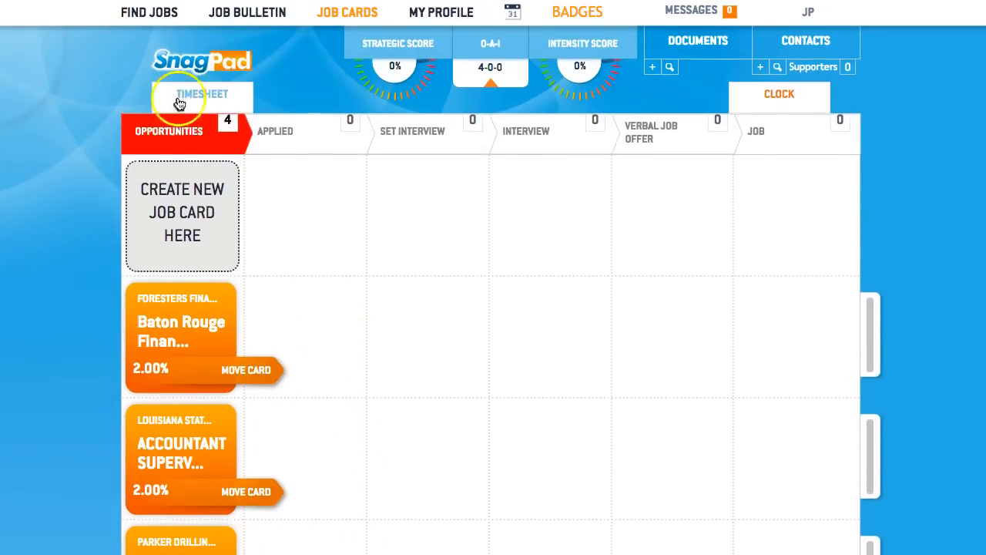
Open the Baton Rouge Financial Representative job card and review its details.
mouse_move(238, 370)
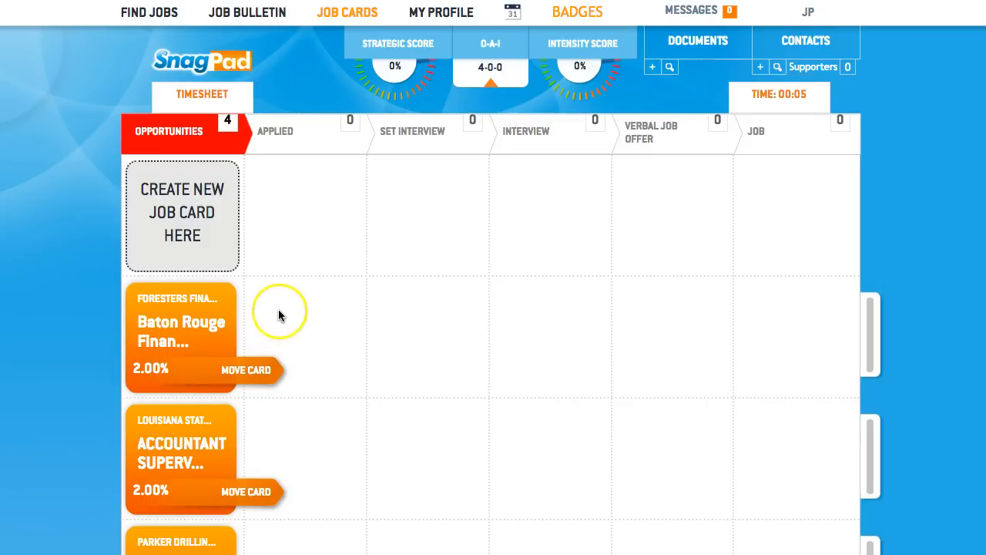
left_click(191, 322)
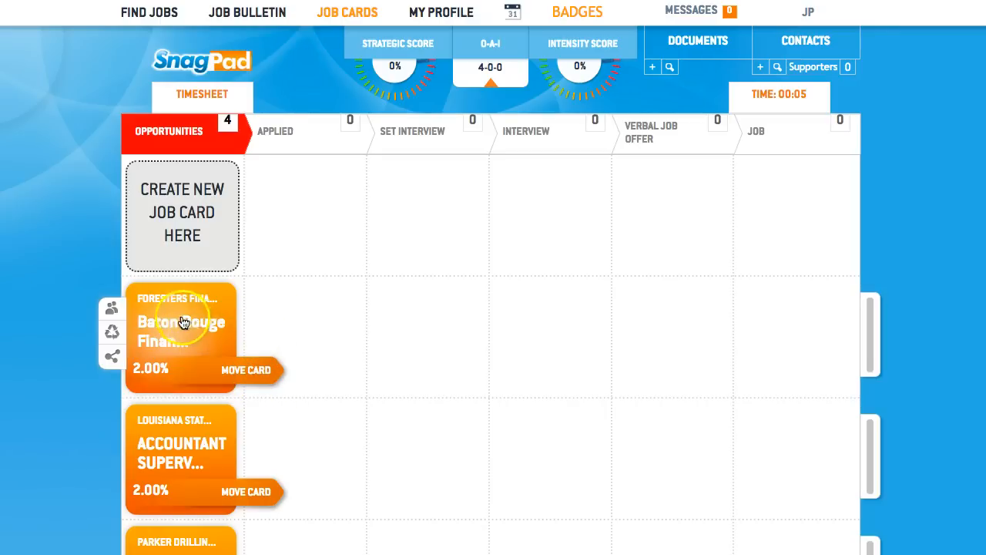
scroll(181, 320, "down", 1)
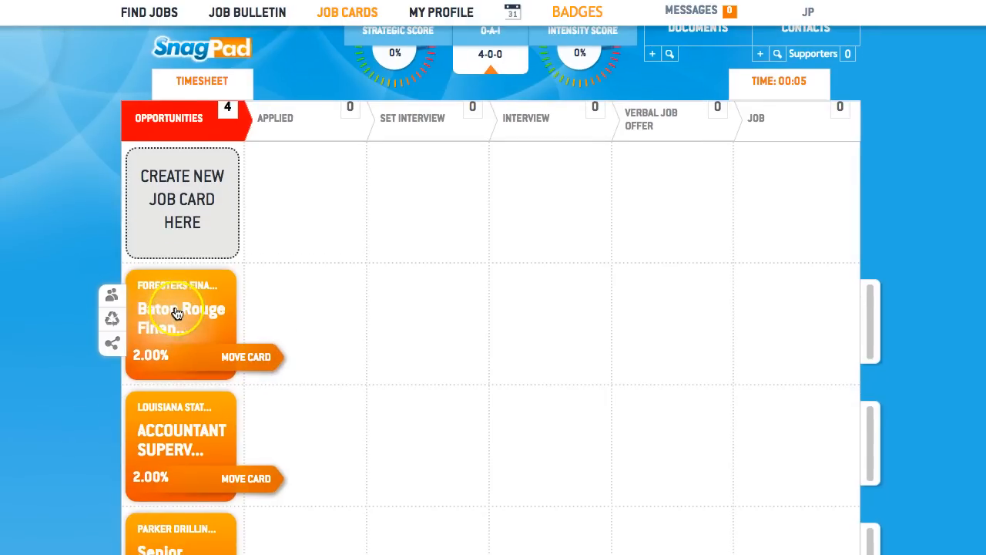
left_click(177, 312)
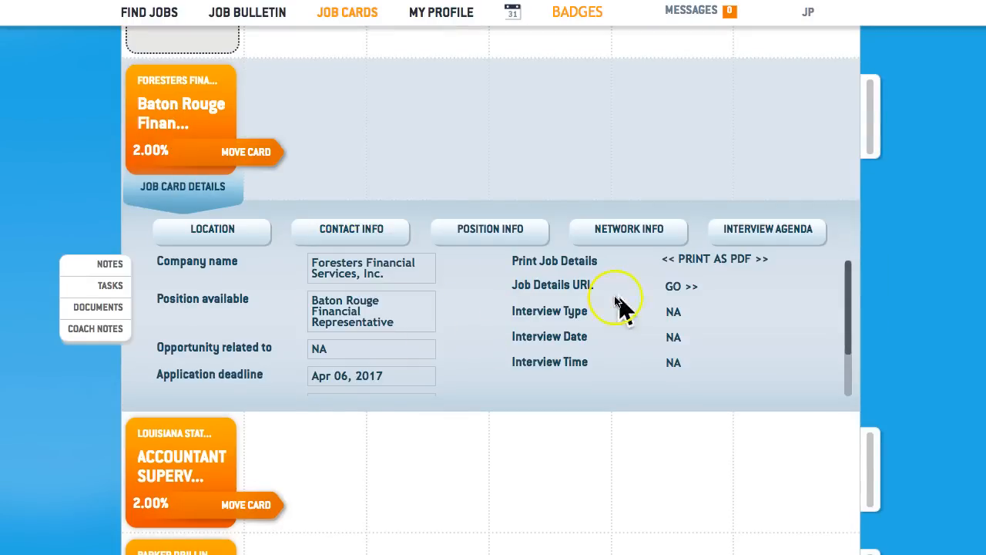
scroll(475, 312, "up", 1)
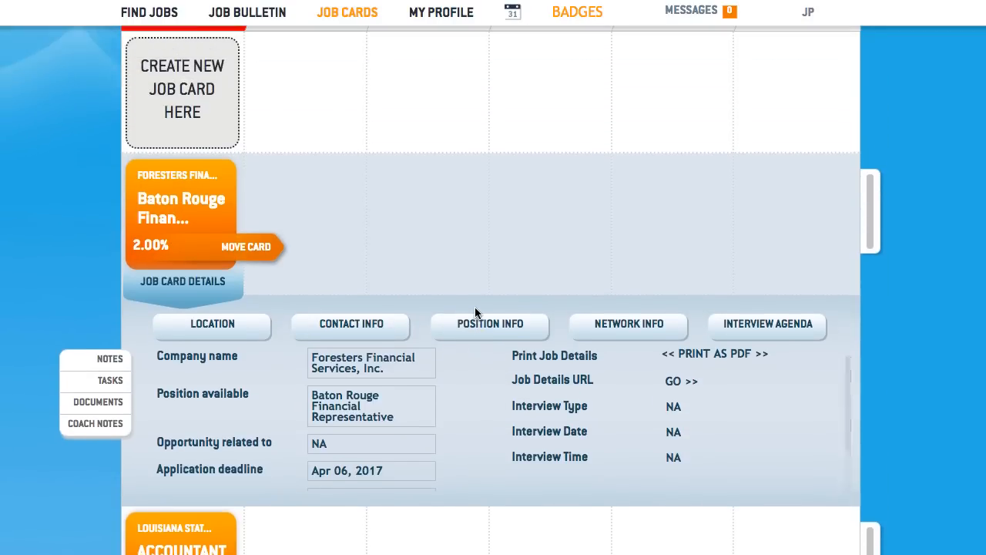
scroll(401, 287, "up", 2)
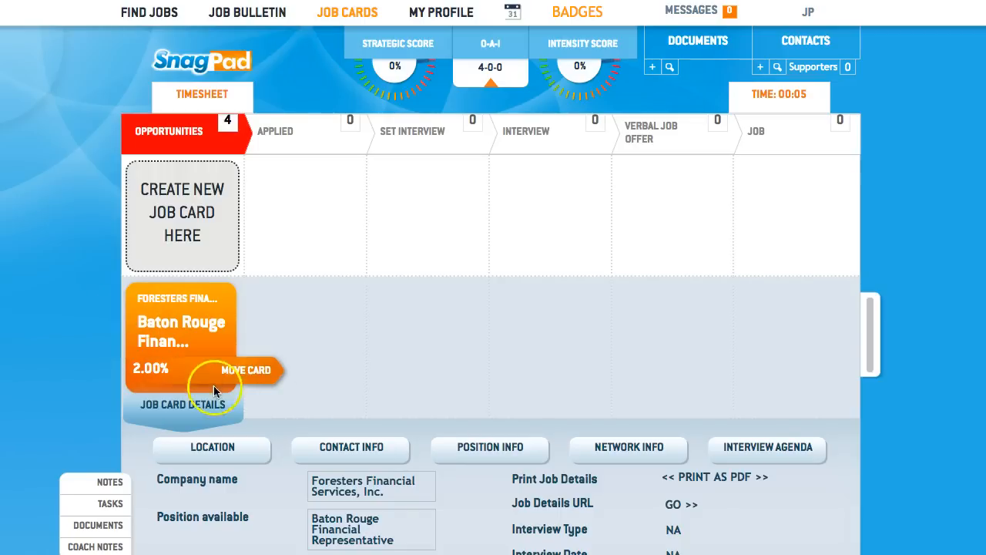
Start moving the Baton Rouge Financial Representative card to the next step, check the employer's application link, and acknowledge the application warning.
left_click(242, 377)
left_click(245, 371)
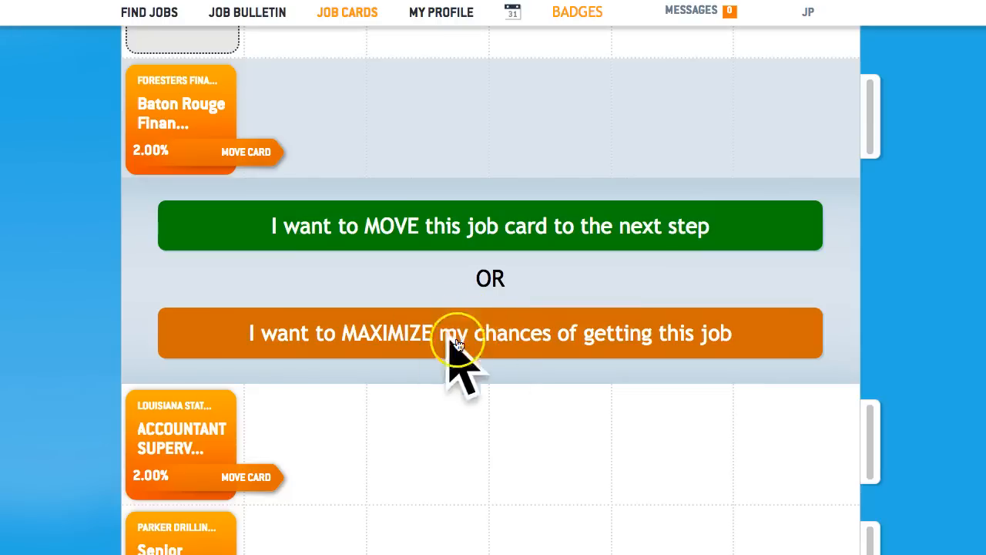
left_click(486, 224)
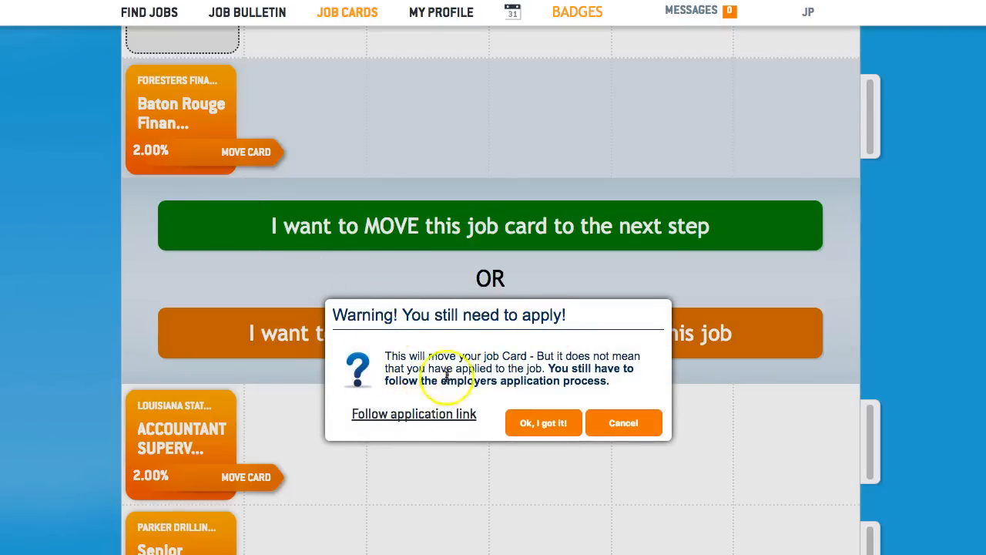
left_click(416, 415)
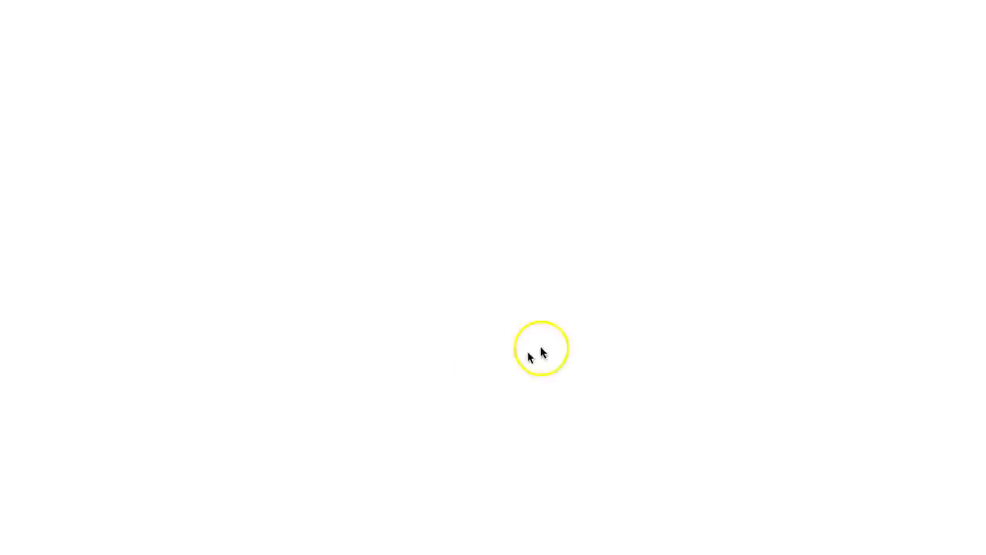
scroll(429, 360, "down", 4)
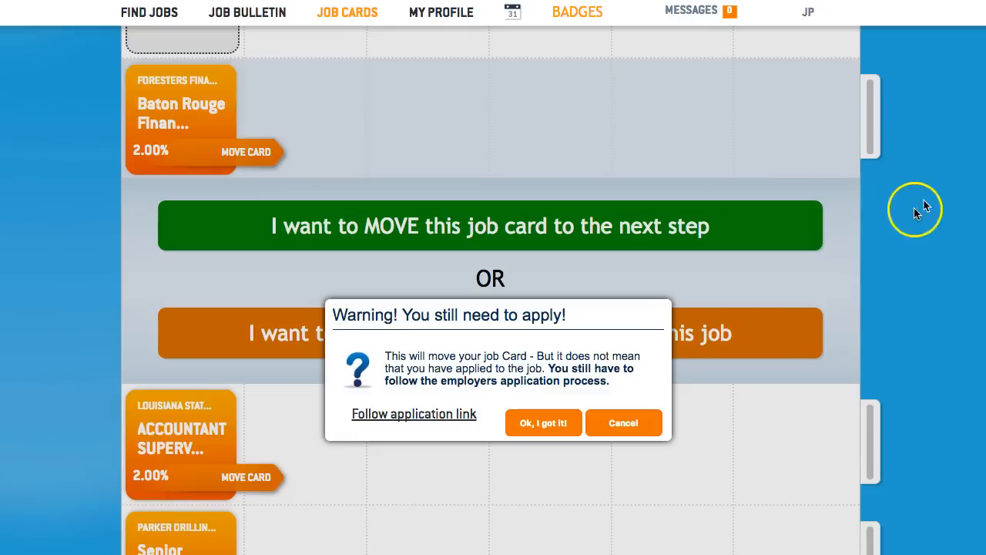
left_click(544, 425)
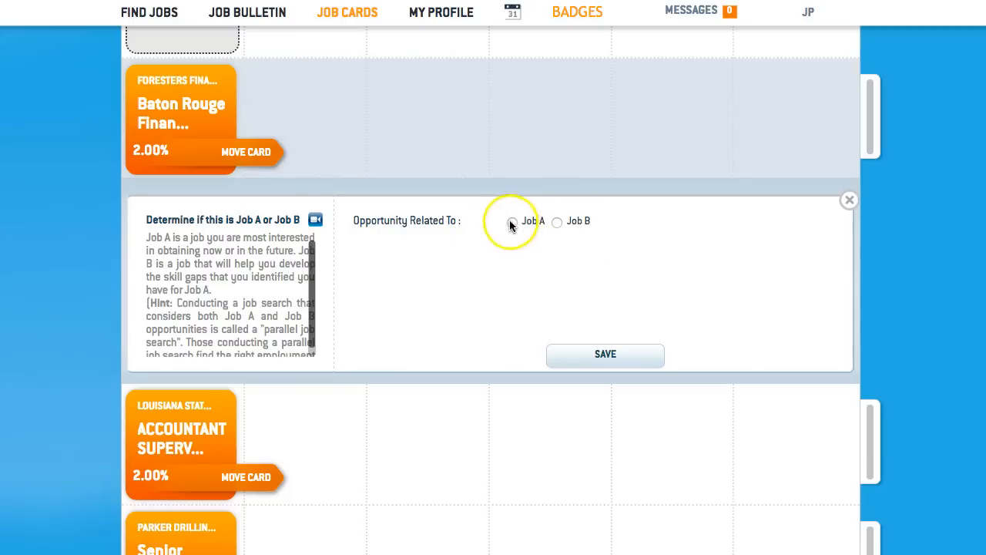
Relate the opportunity to Job A and review the self-rated knowledge, skills and abilities listed for it.
left_click(511, 222)
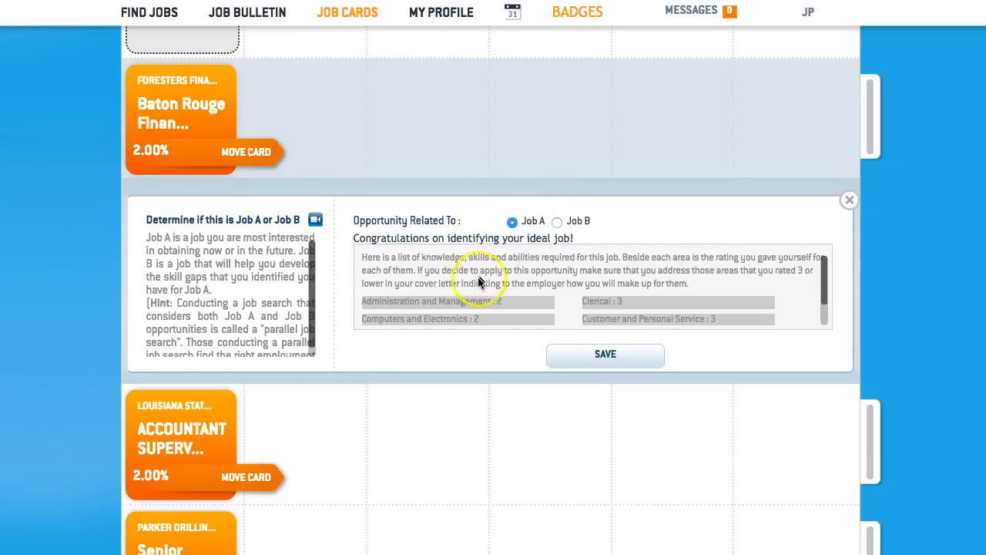
scroll(478, 282, "down", 5)
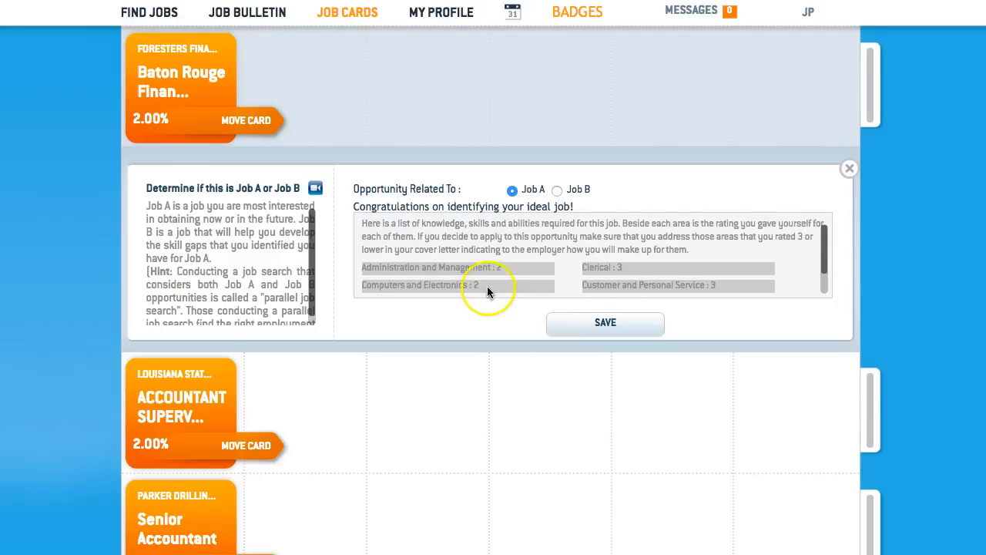
scroll(489, 254, "down", 1)
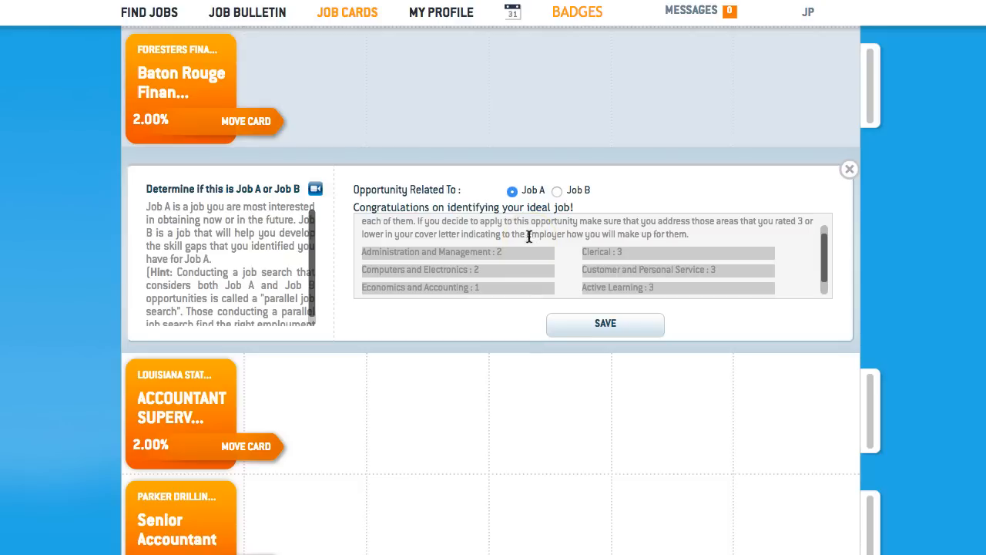
Try relating the opportunity to Job B, selecting the first four skills from Administration and Management to Customer and Personal Service, plus Location and Money criteria.
left_click(558, 192)
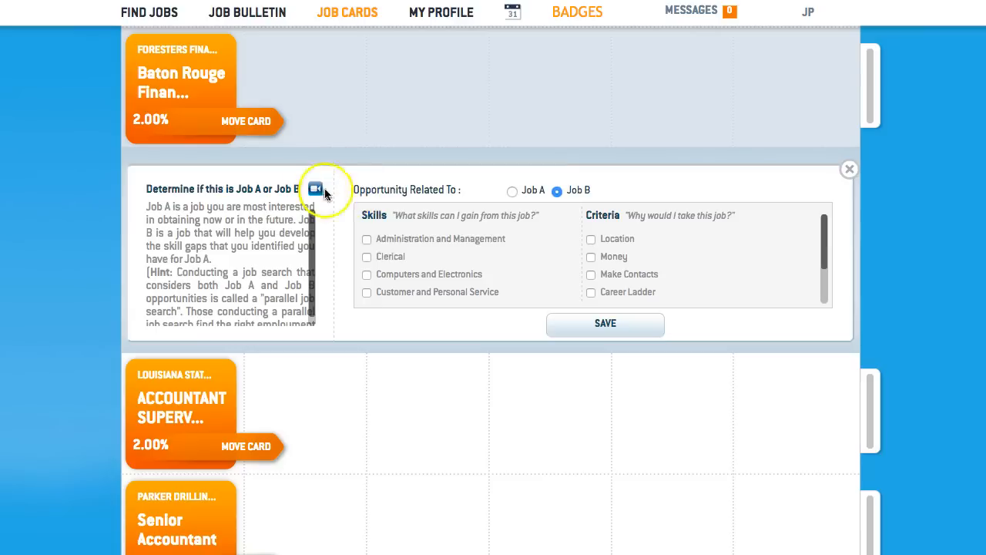
left_click(367, 240)
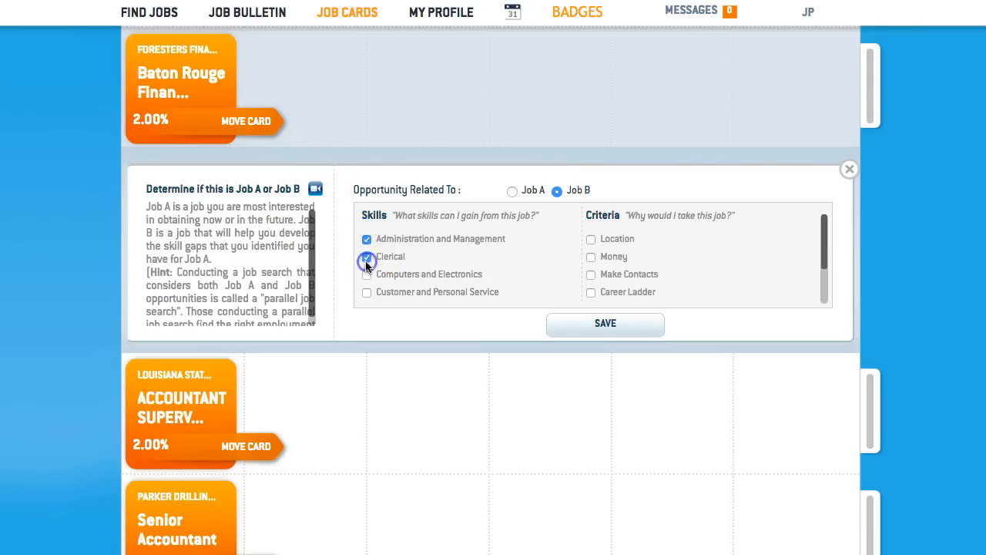
left_click(366, 293)
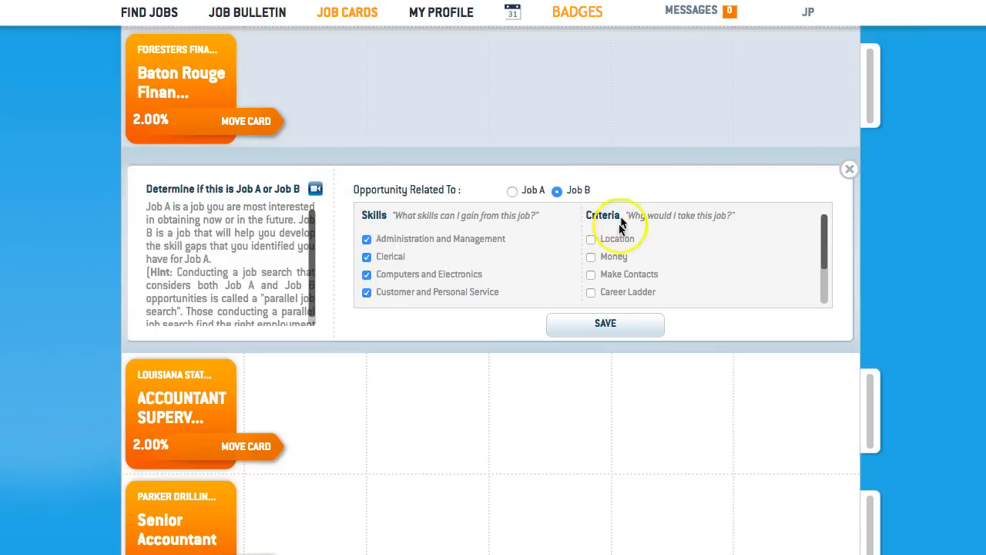
left_click(591, 239)
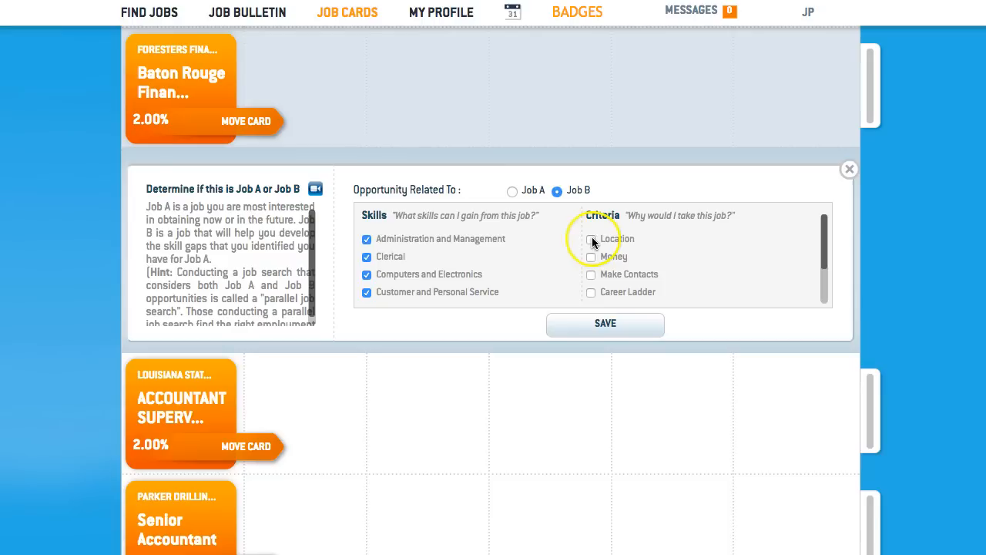
left_click(592, 259)
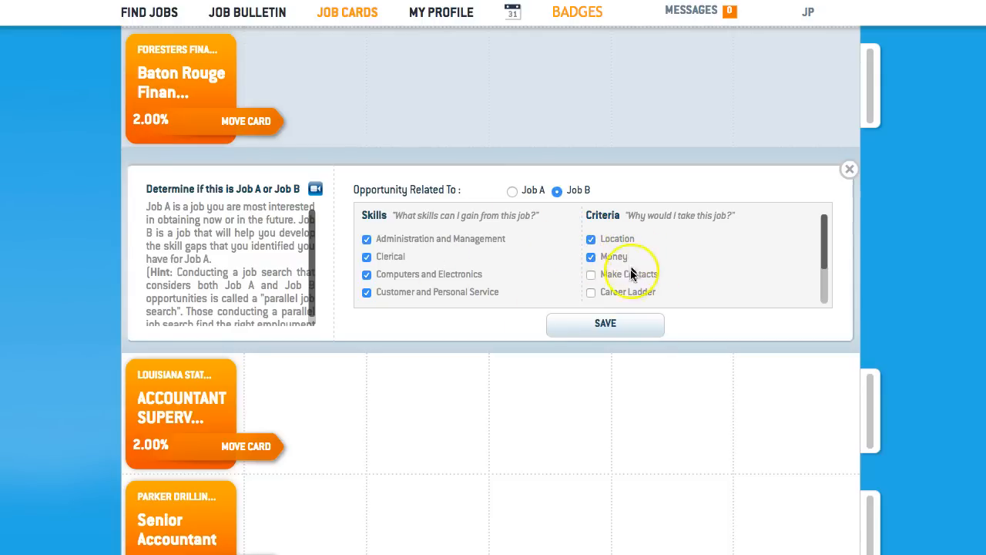
Relate the Baton Rouge Financial Representative opportunity to Job A, save it to move the card to Applied, and dismiss the badge notice.
left_click(512, 192)
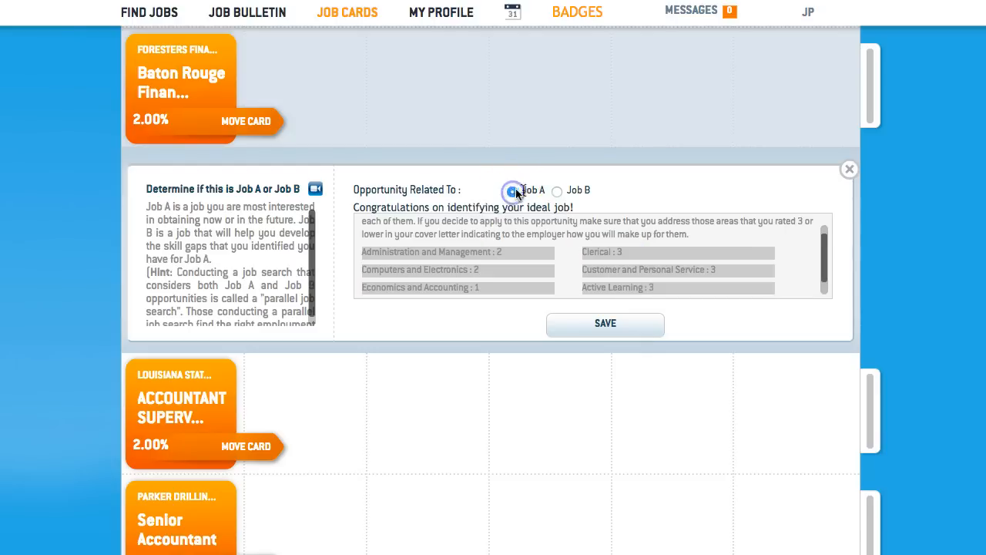
left_click(603, 325)
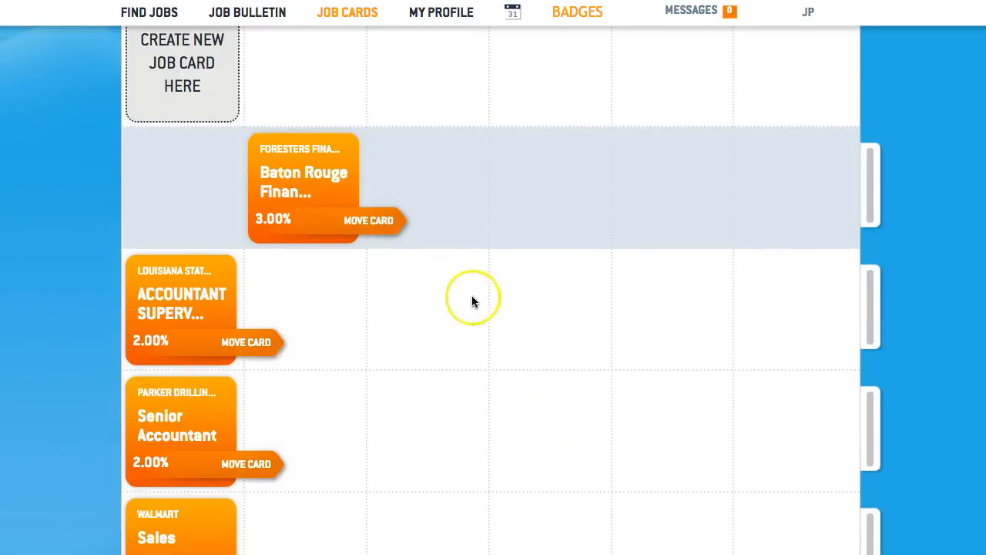
scroll(472, 299, "up", 3)
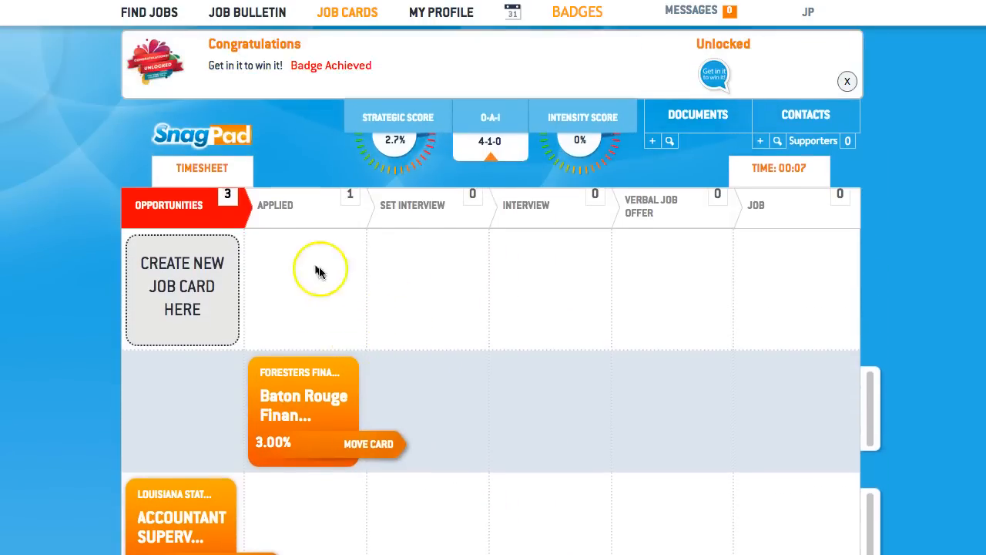
left_click(847, 83)
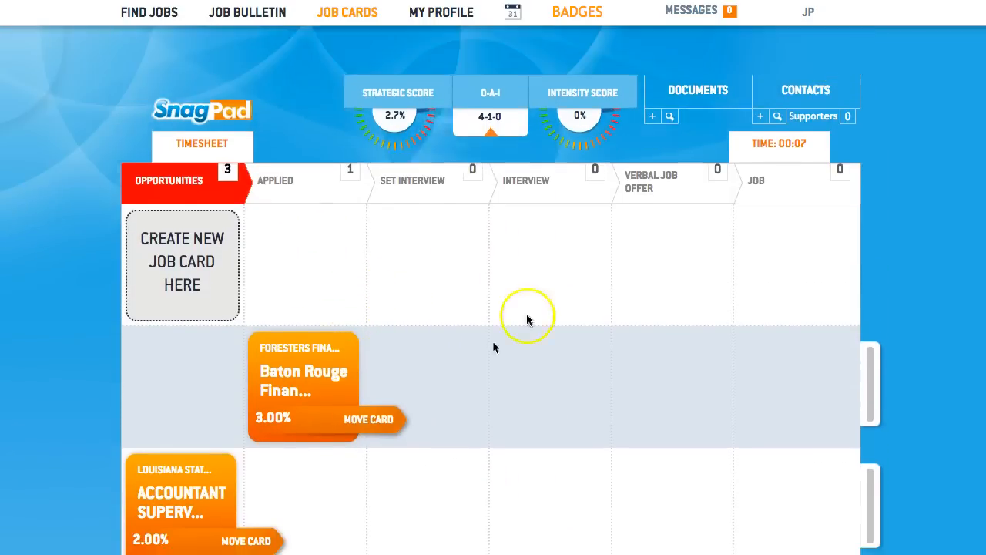
mouse_move(359, 352)
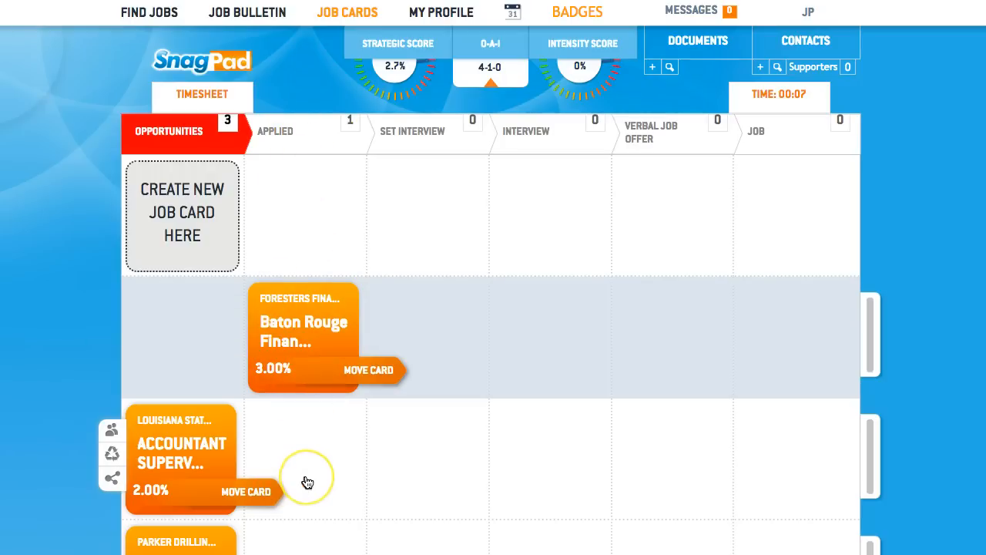
left_click(318, 455)
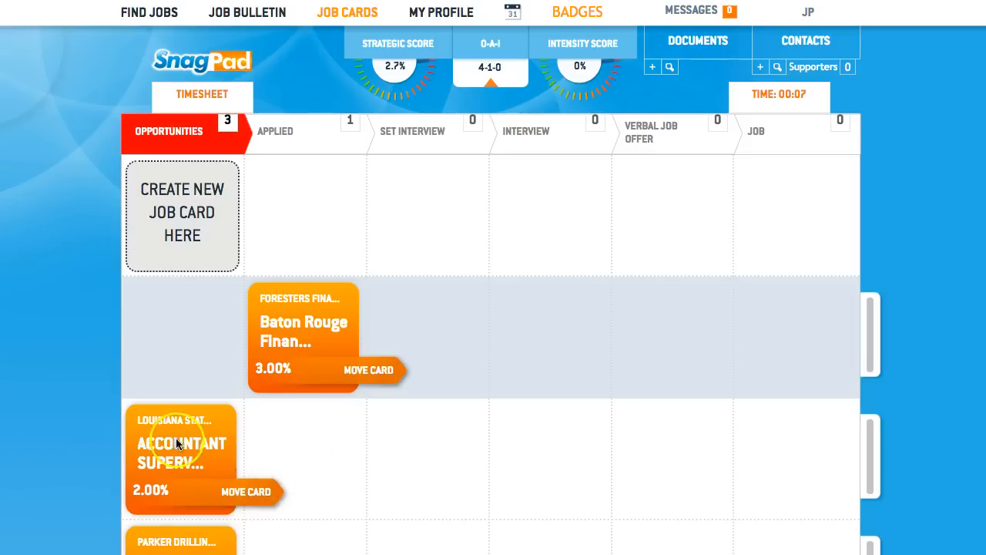
Move the Accountant Supervisor card to the Applied stage, acknowledging the application warning and saving the opportunity as related to Job A.
left_click(257, 493)
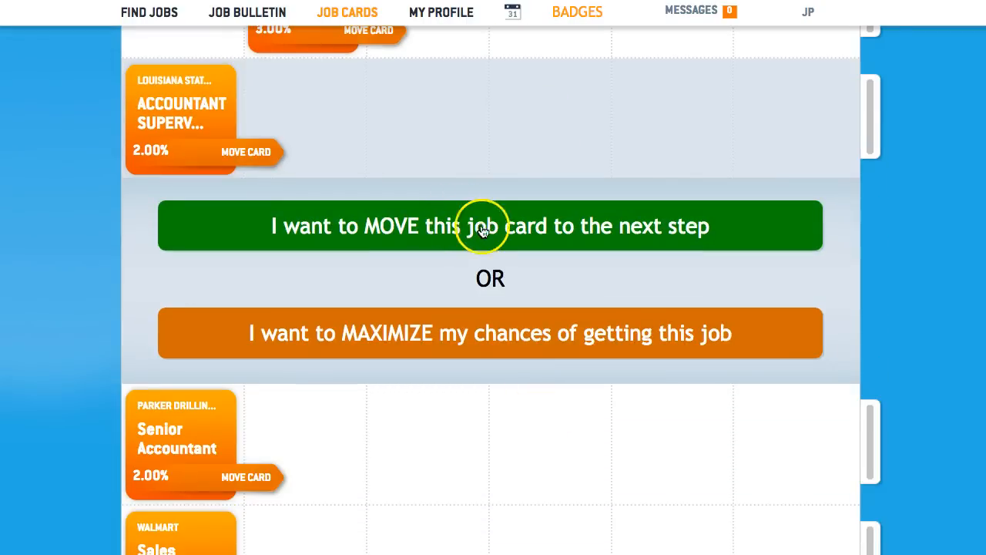
left_click(487, 226)
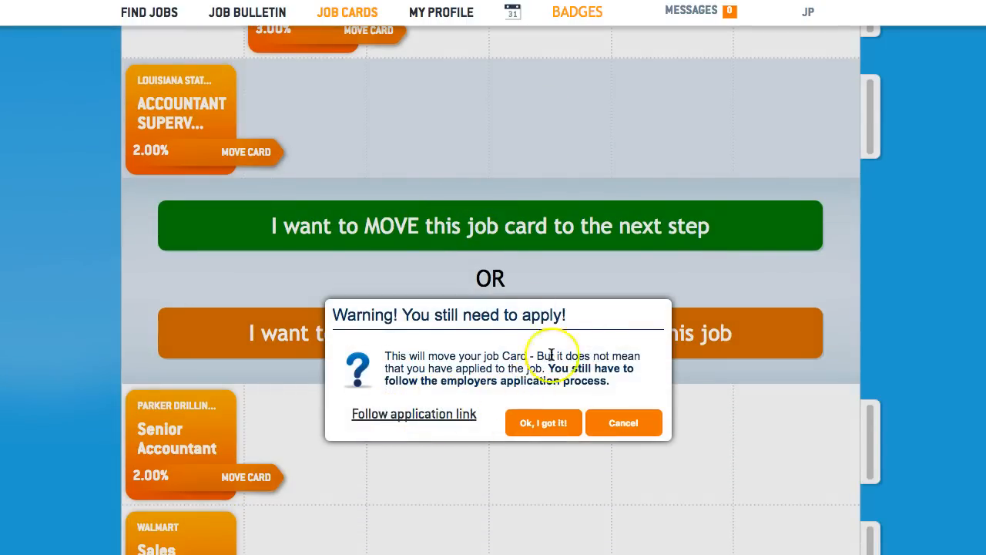
left_click(536, 420)
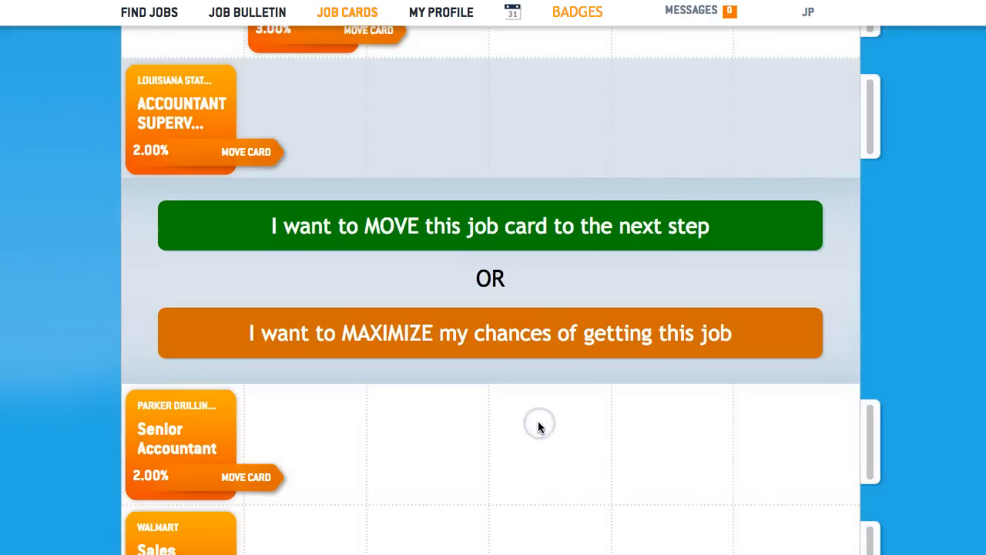
left_click(518, 339)
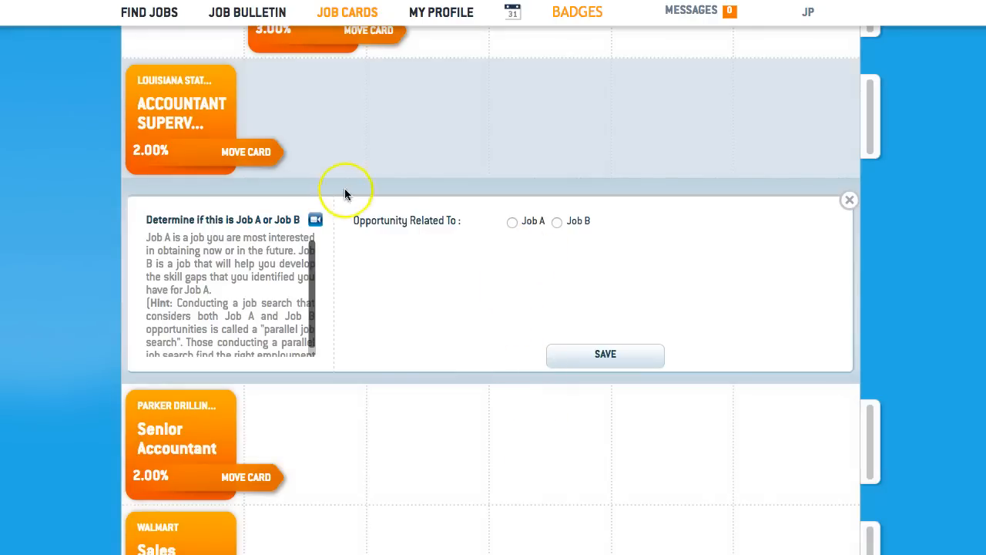
left_click(513, 222)
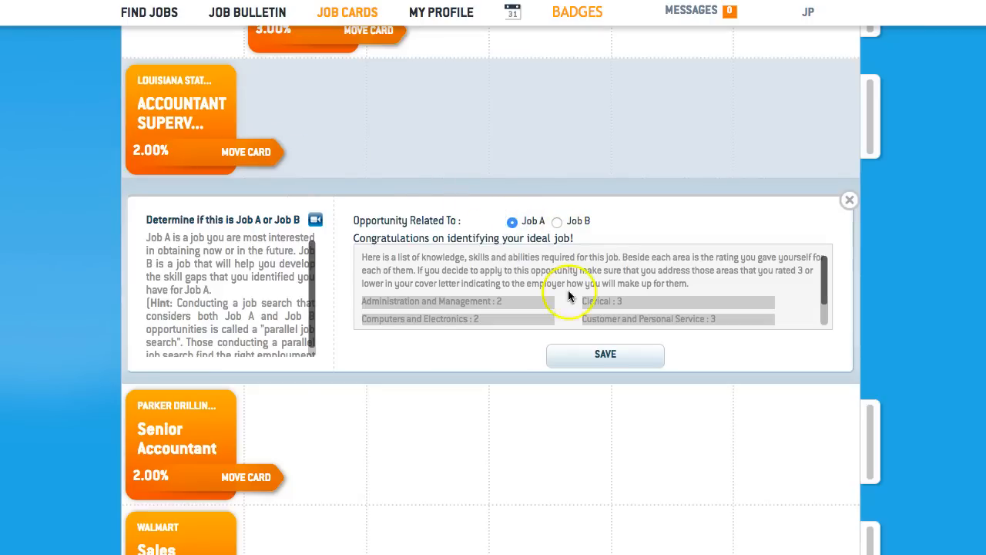
left_click(603, 357)
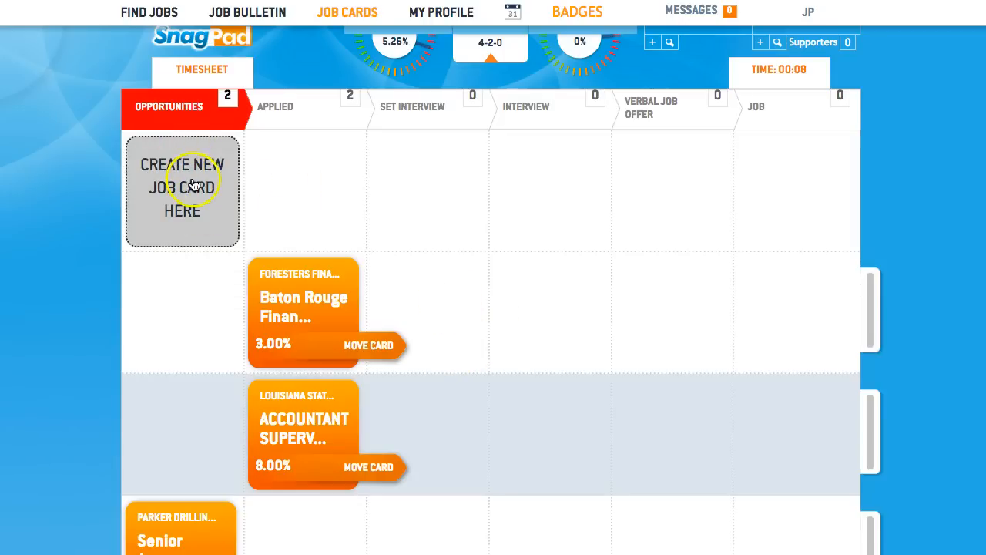
Search for accountant jobs within 10 miles of Baton Rouge, La in the United States.
scroll(424, 177, "up", 1)
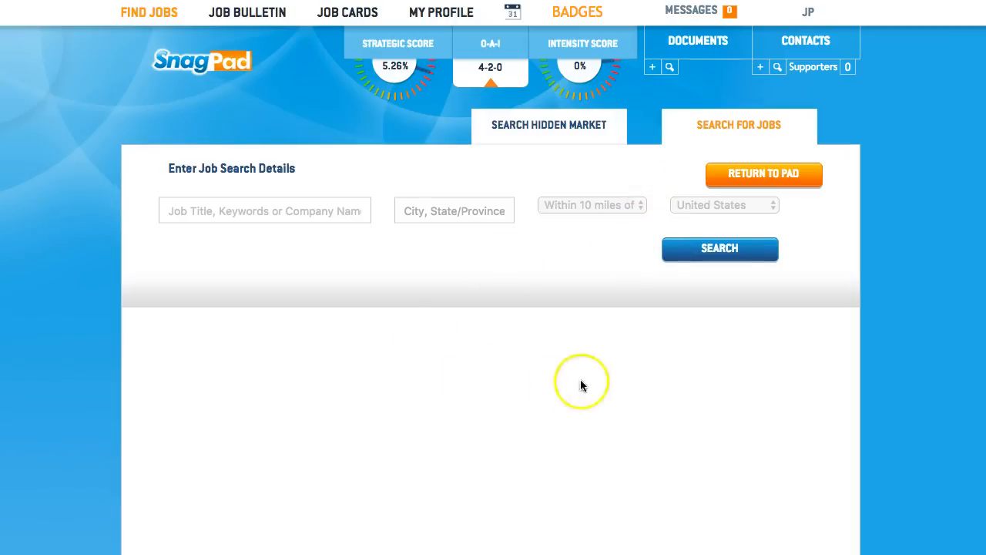
left_click(295, 219)
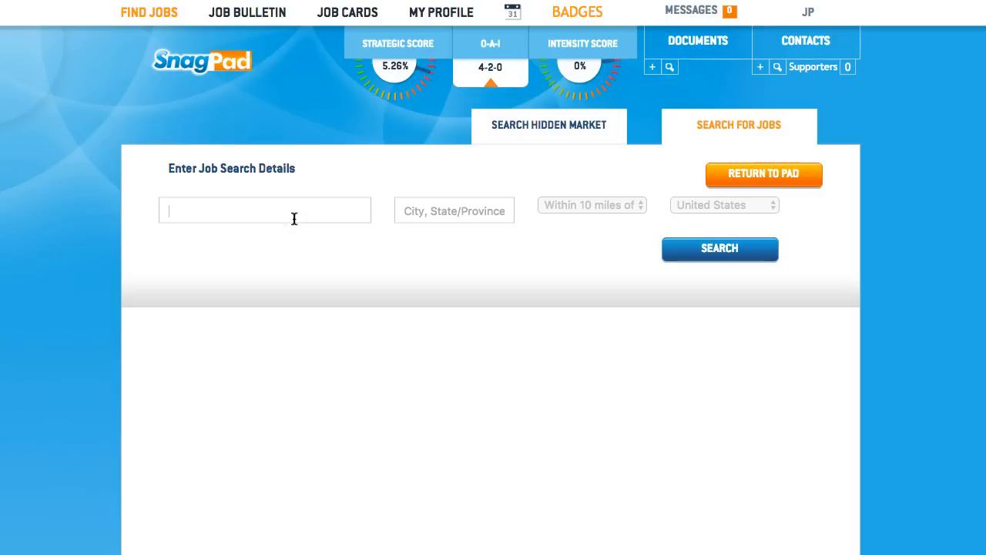
type("Acc")
key("Down")
key("Return")
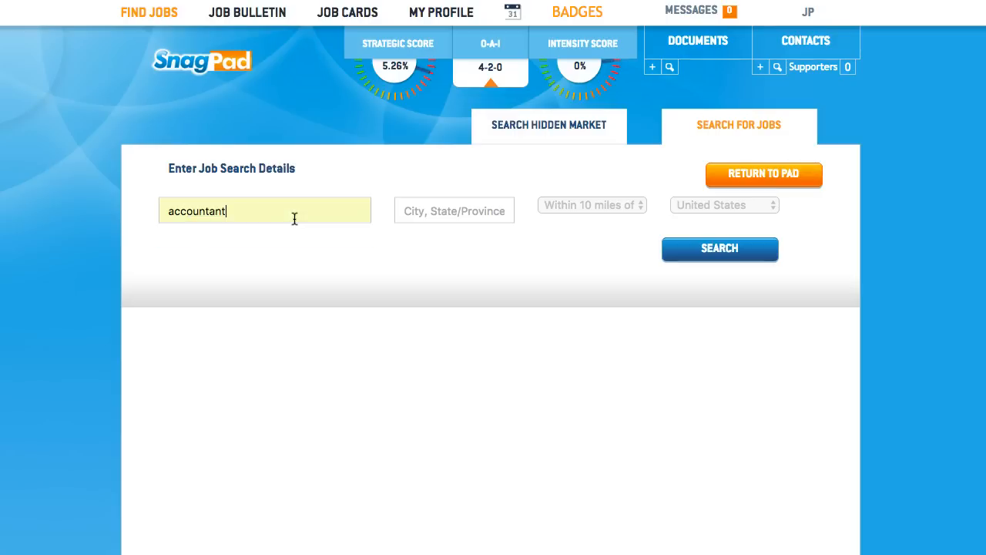
left_click(439, 208)
type("baton")
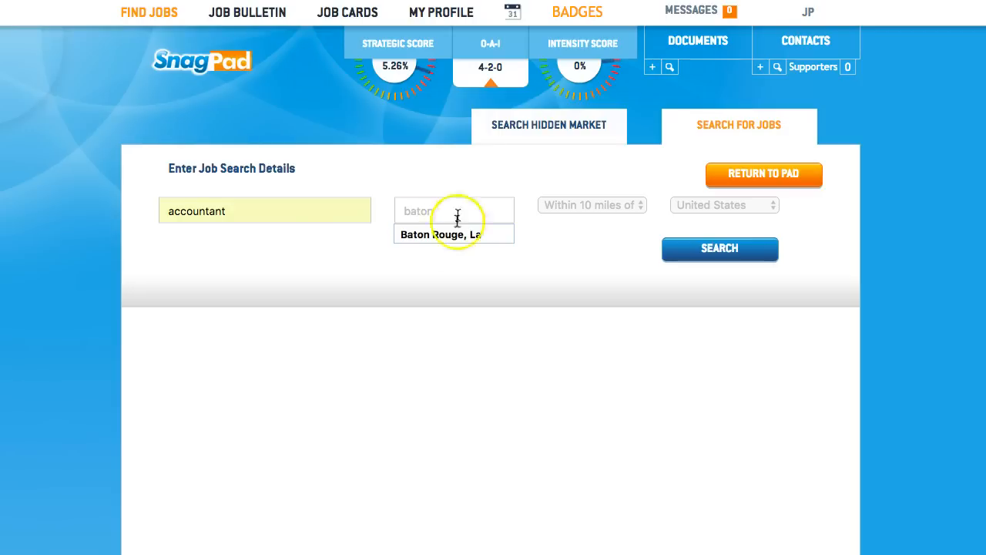
left_click(446, 234)
left_click(579, 206)
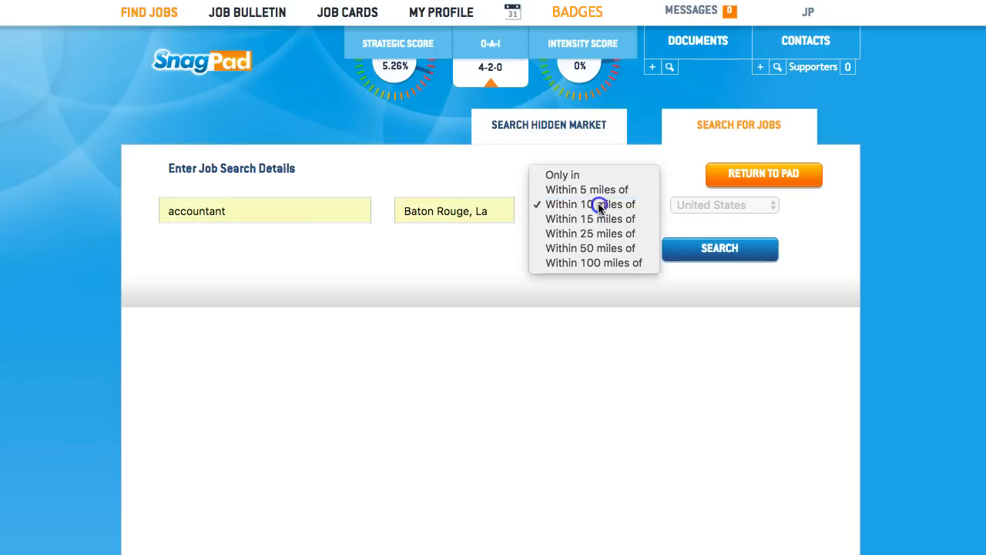
left_click(571, 204)
left_click(717, 247)
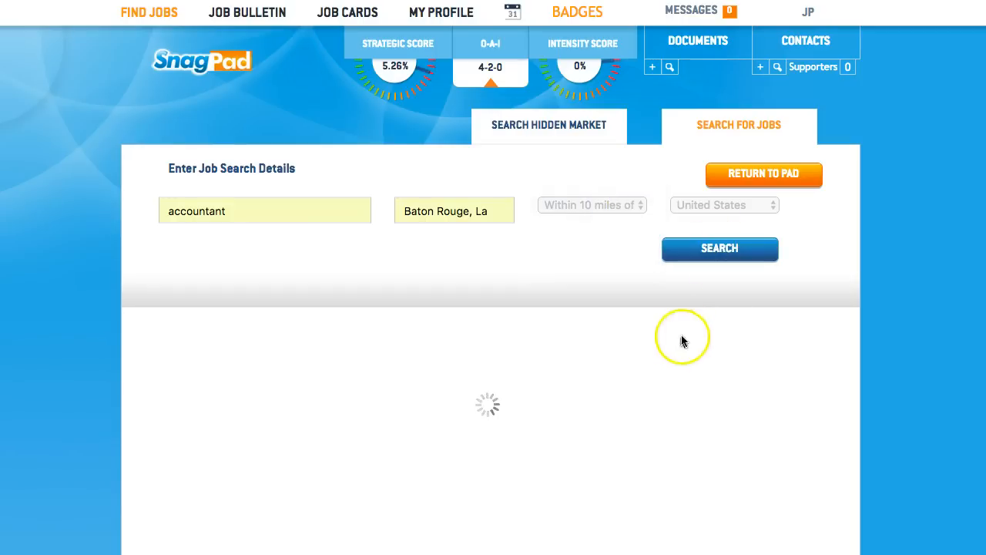
Add a job card for the Accountant Manager 1 result from Louisiana State Government, and return to the pad.
scroll(505, 401, "down", 3)
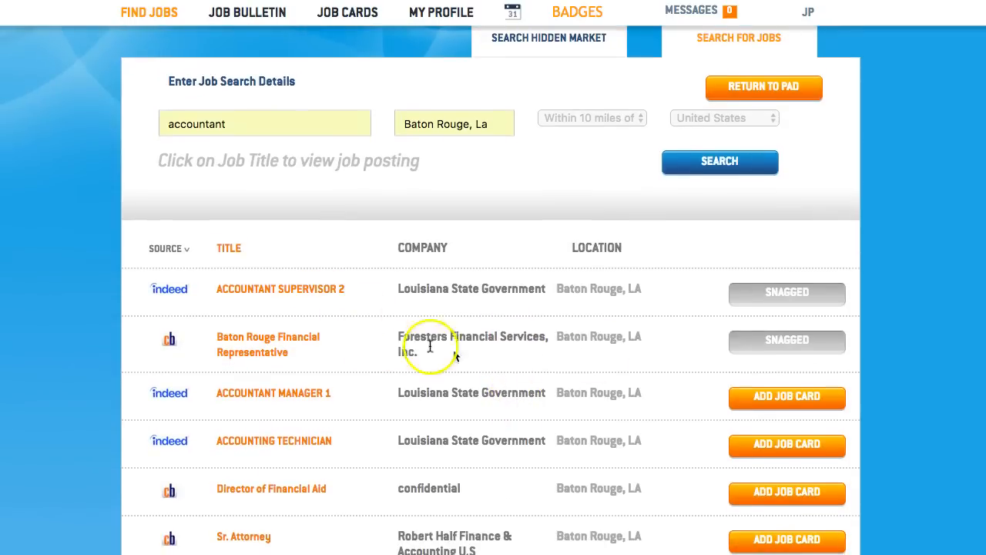
scroll(594, 336, "down", 5)
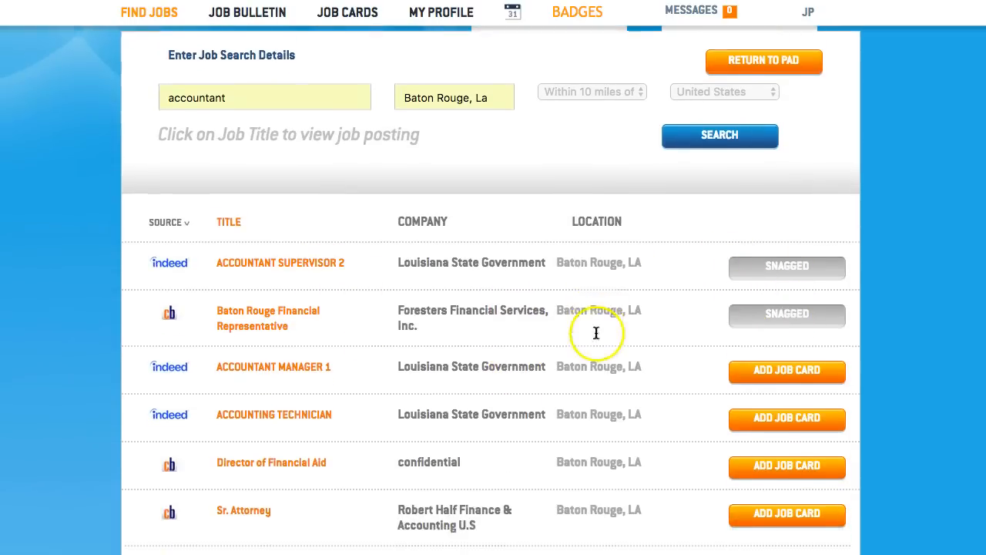
left_click(780, 240)
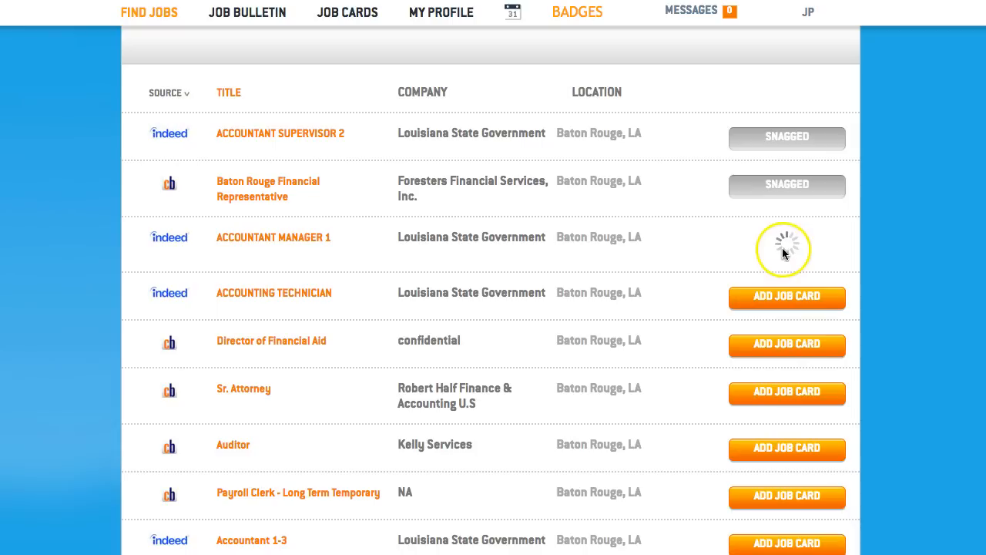
scroll(512, 228, "up", 5)
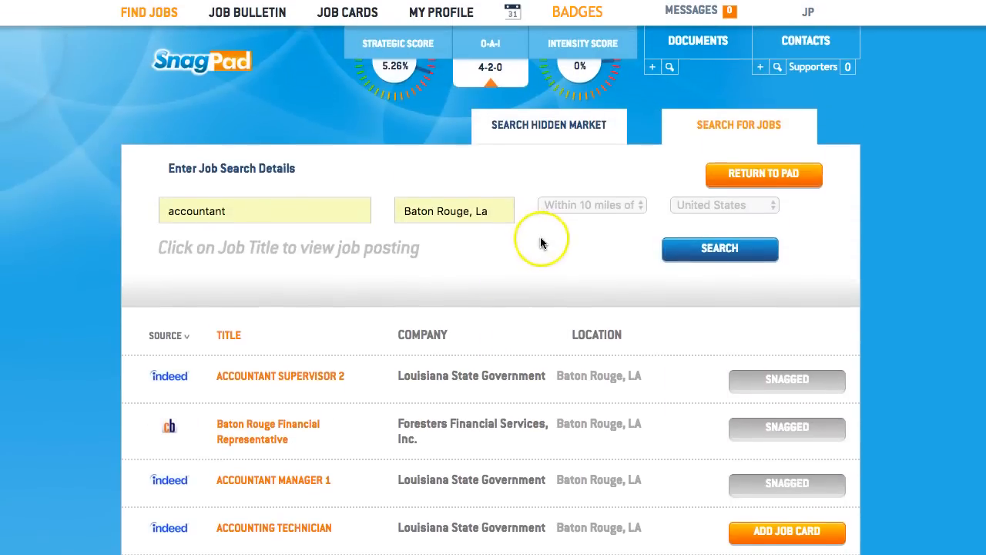
left_click(191, 66)
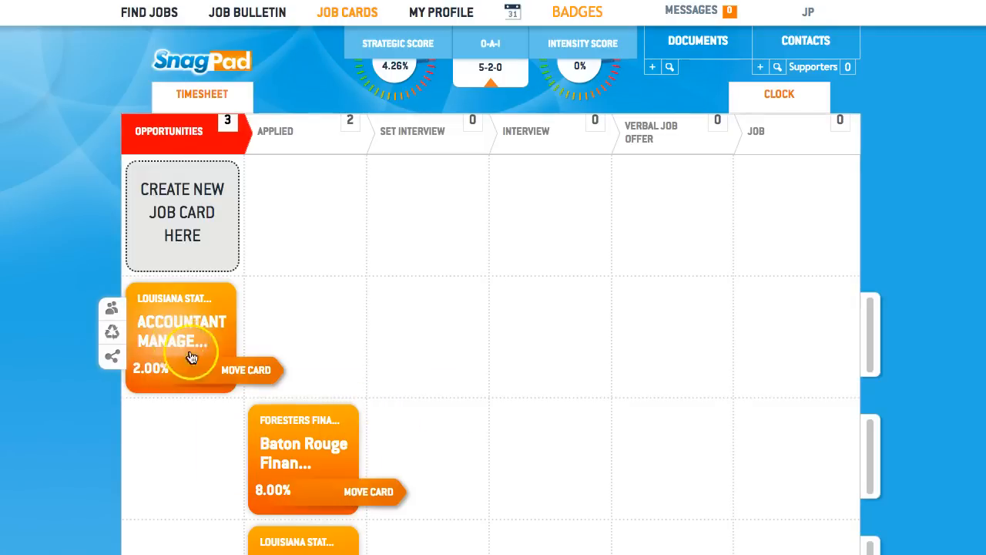
Move the Accountant Manager card to the Applied stage, acknowledging the application warning and saving it as related to Job A, and check the pad.
left_click(243, 380)
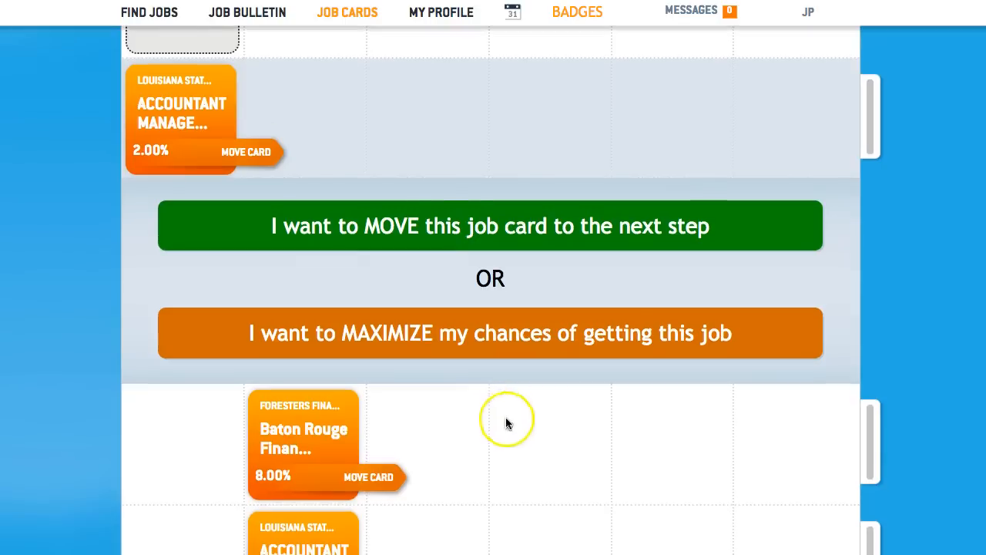
left_click(437, 227)
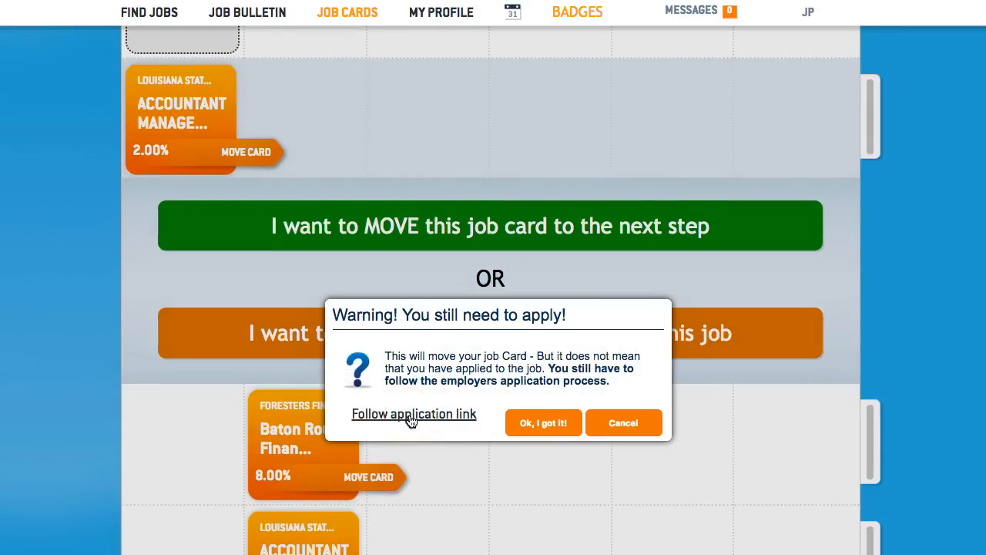
left_click(540, 422)
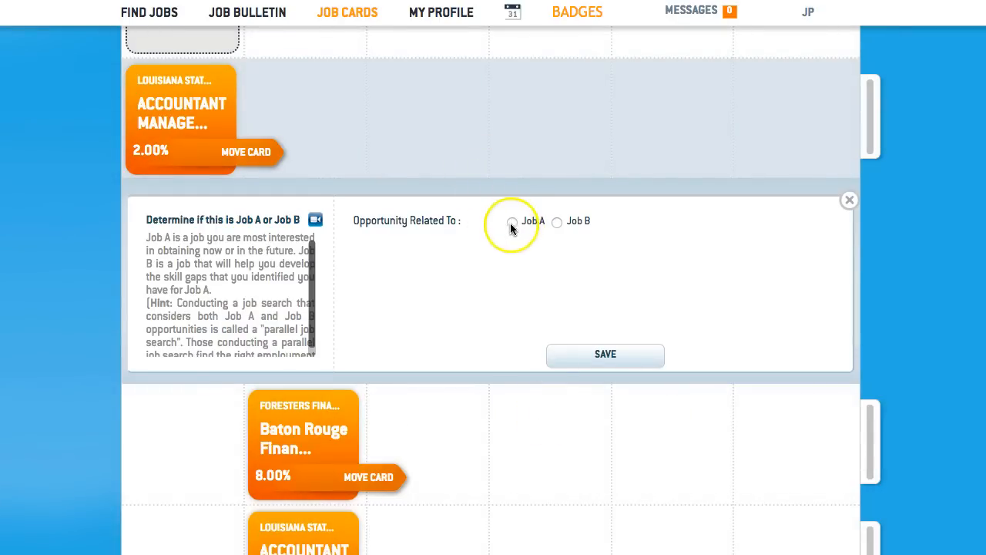
left_click(512, 223)
left_click(597, 353)
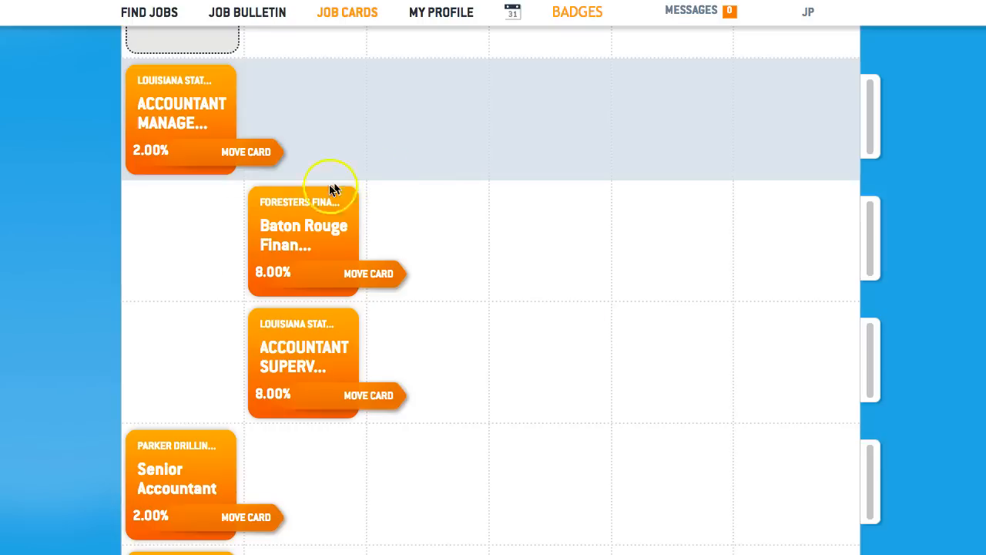
scroll(425, 206, "up", 3)
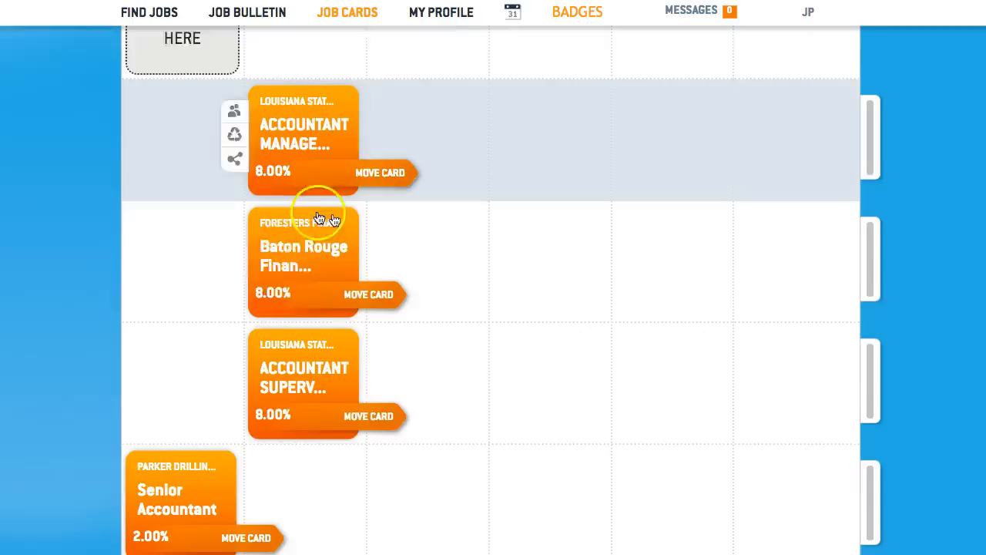
scroll(326, 216, "down", 1)
scroll(385, 158, "up", 3)
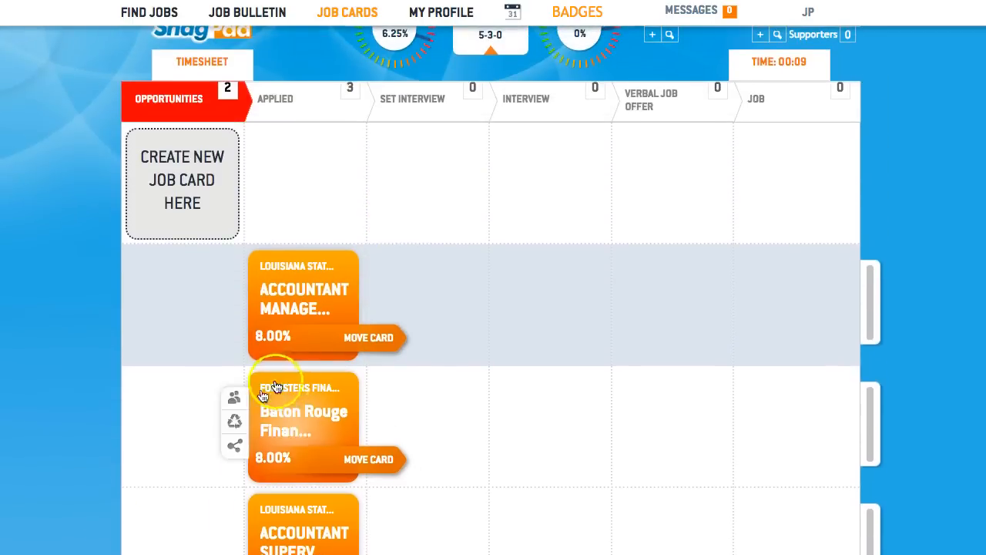
scroll(612, 387, "up", 1)
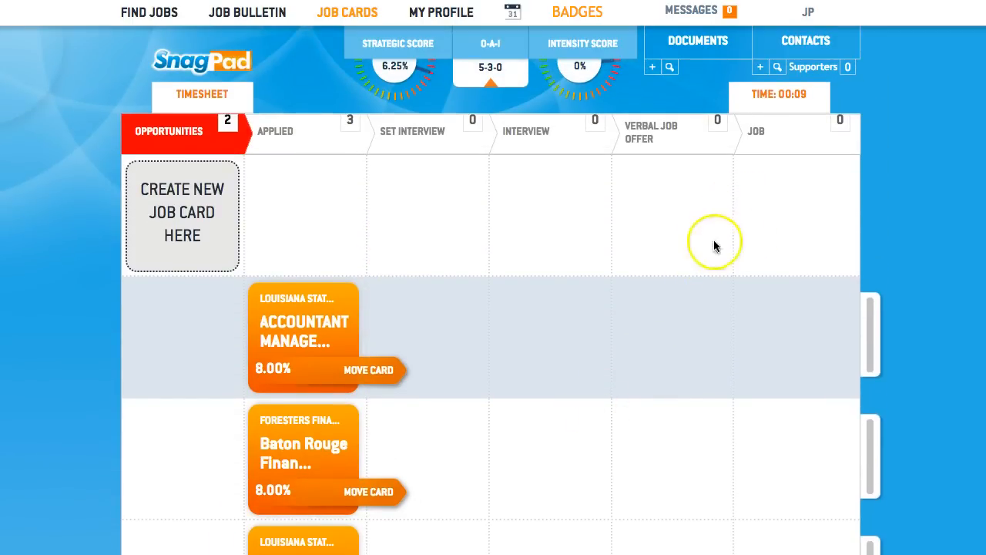
Check the weekly time logged in My Clock, and return to the pad.
left_click(773, 95)
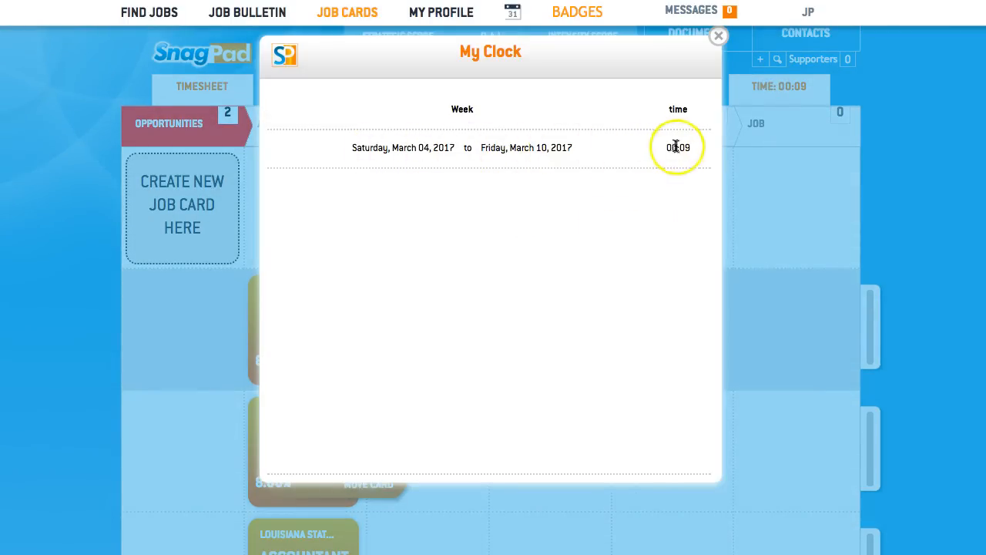
scroll(645, 160, "down", 1)
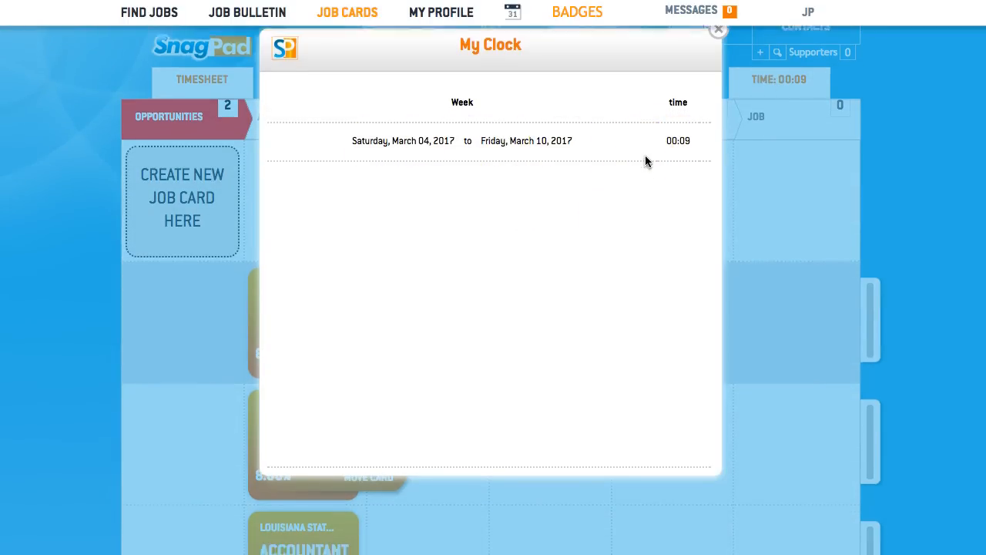
scroll(581, 202, "up", 1)
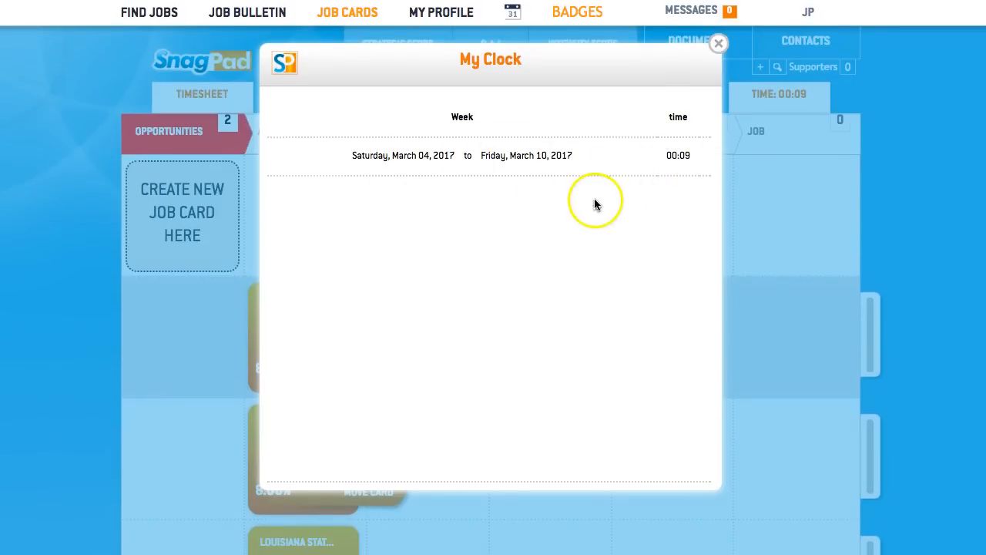
left_click(717, 43)
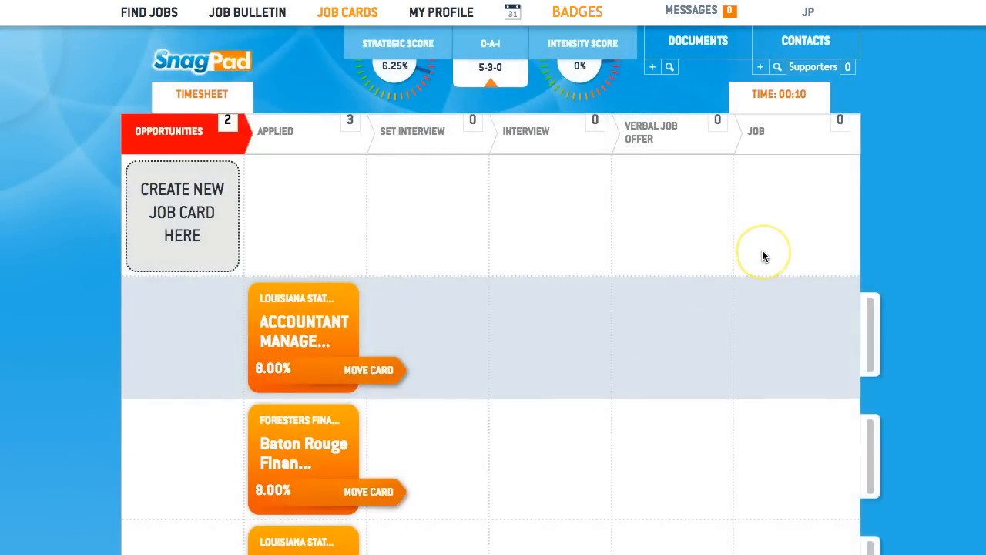
Review the old, new and confirm password fields in the account settings, and return to the job cards pad.
left_click(809, 13)
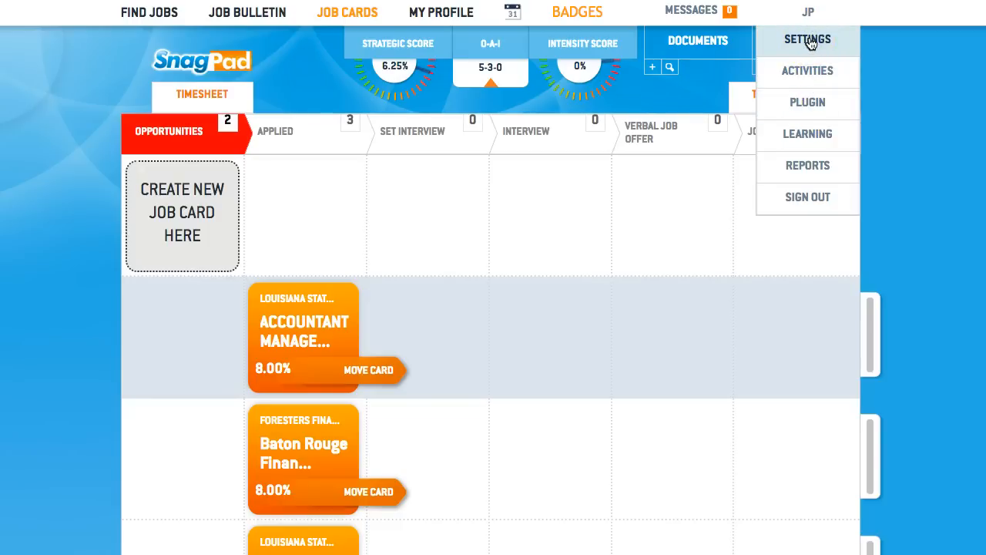
left_click(810, 43)
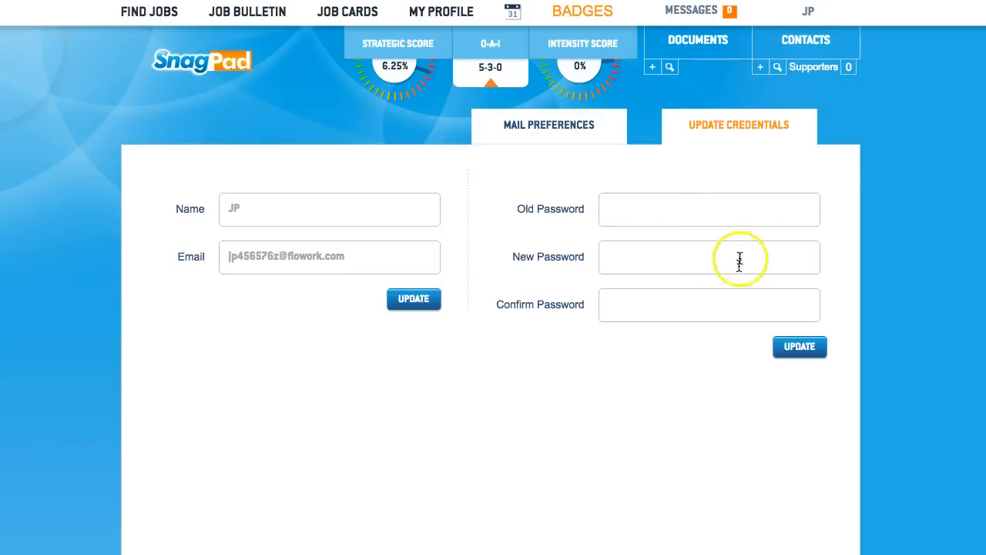
left_click(632, 209)
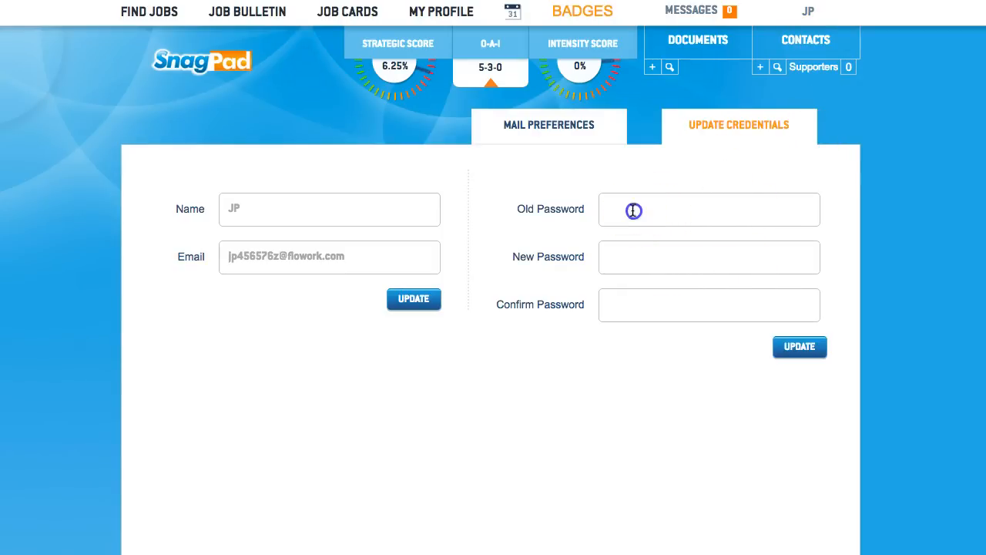
left_click(632, 260)
left_click(630, 309)
left_click(611, 341)
left_click(197, 61)
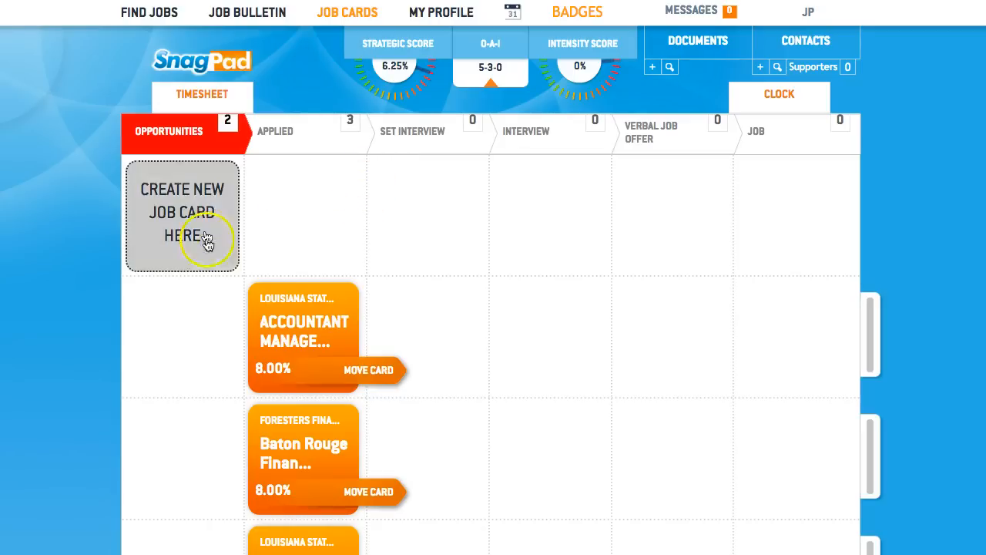
Create a time sheet covering 2017-03-06 to 2017-03-10.
mouse_move(339, 330)
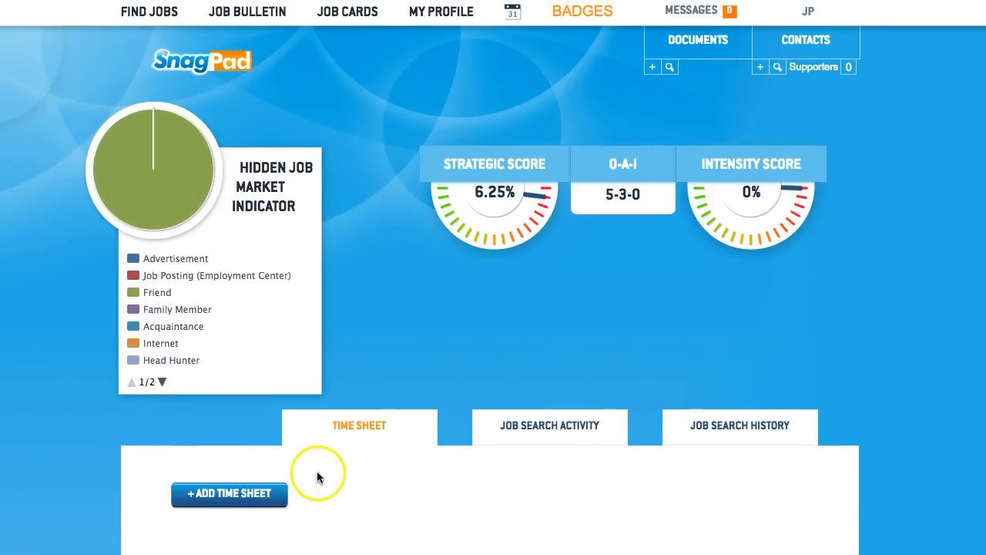
left_click(234, 497)
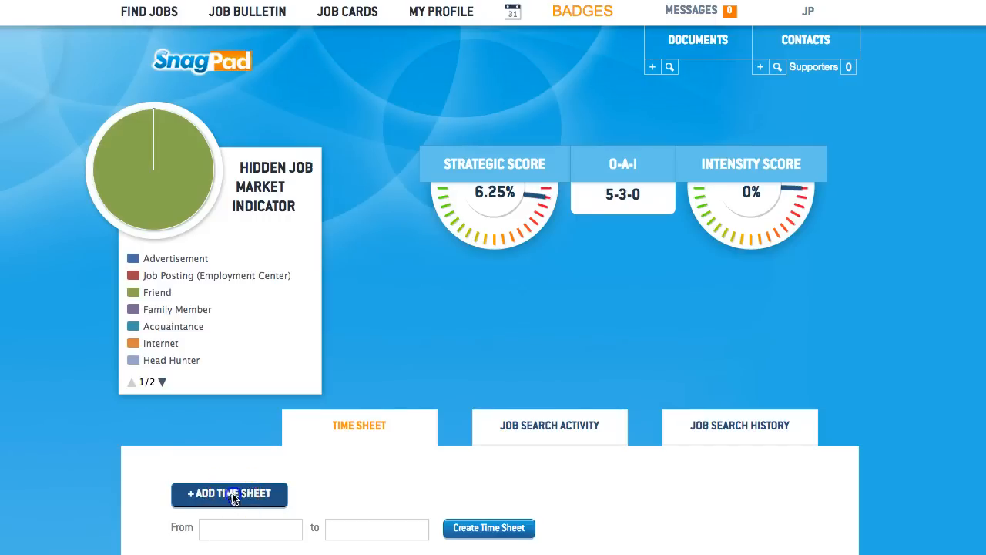
left_click(242, 528)
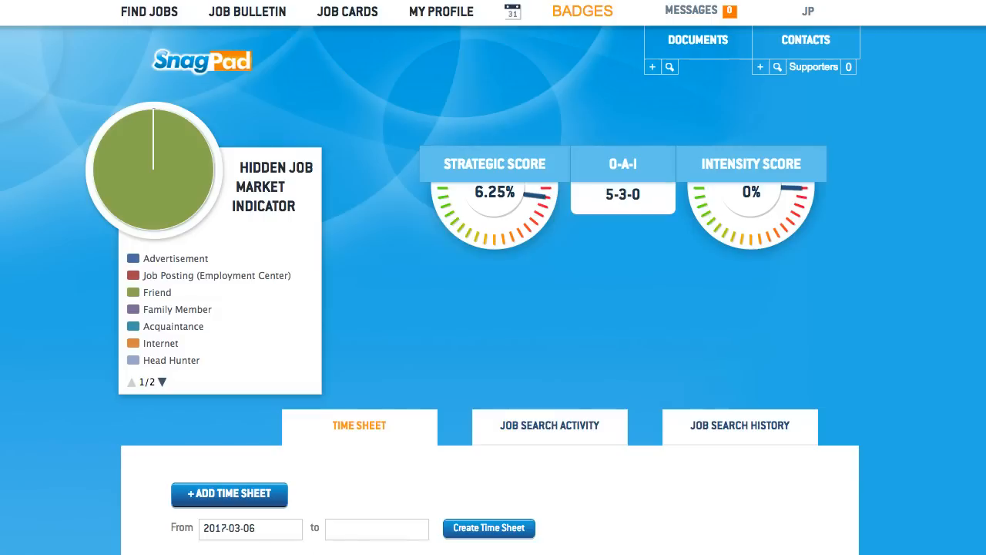
left_click(362, 531)
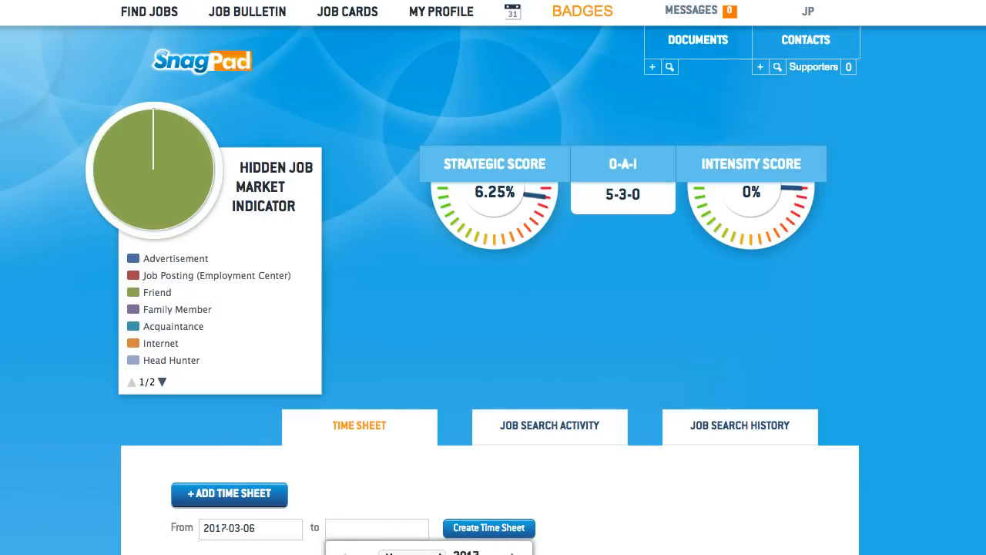
left_click(487, 554)
left_click(478, 530)
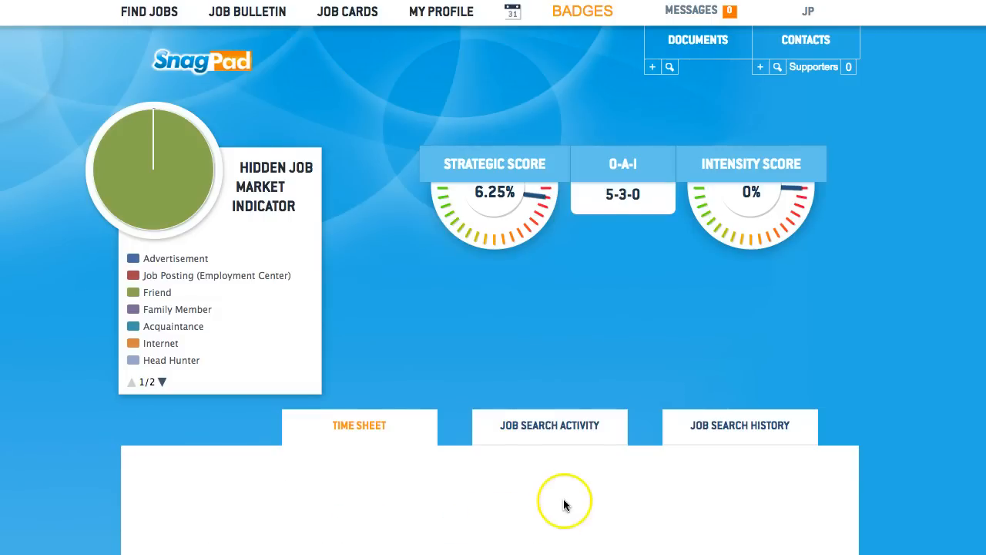
scroll(683, 474, "down", 1)
scroll(682, 473, "up", 1)
mouse_move(512, 251)
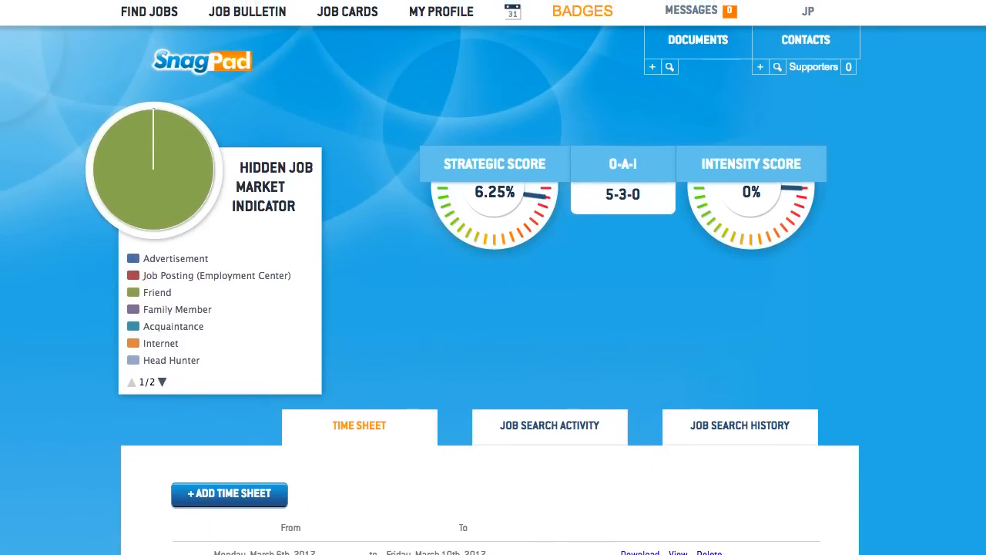
View the March 6 to March 10 time sheet and examine its activities table and the job search log's companies, positions and action types.
scroll(623, 525, "down", 1)
scroll(677, 551, "up", 1)
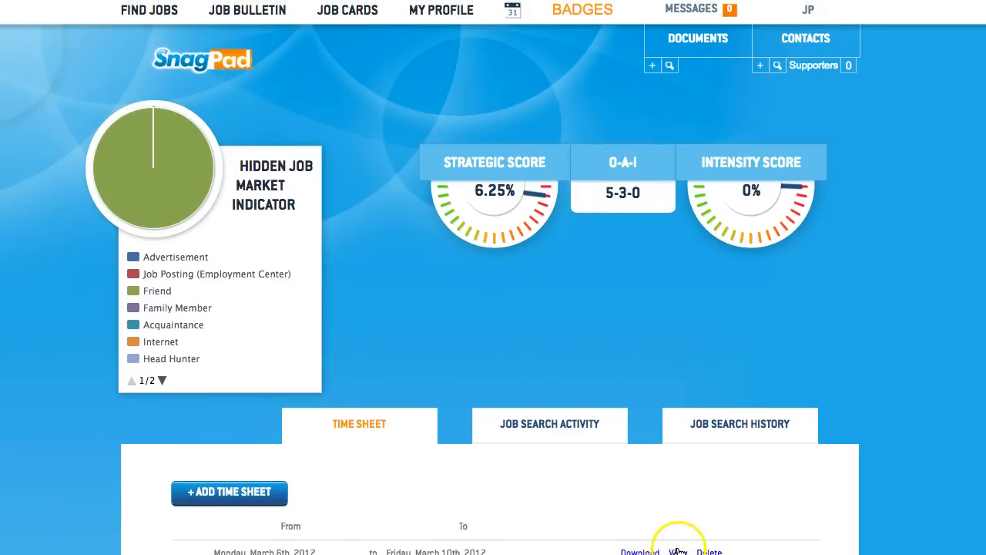
left_click(678, 551)
left_click(609, 425)
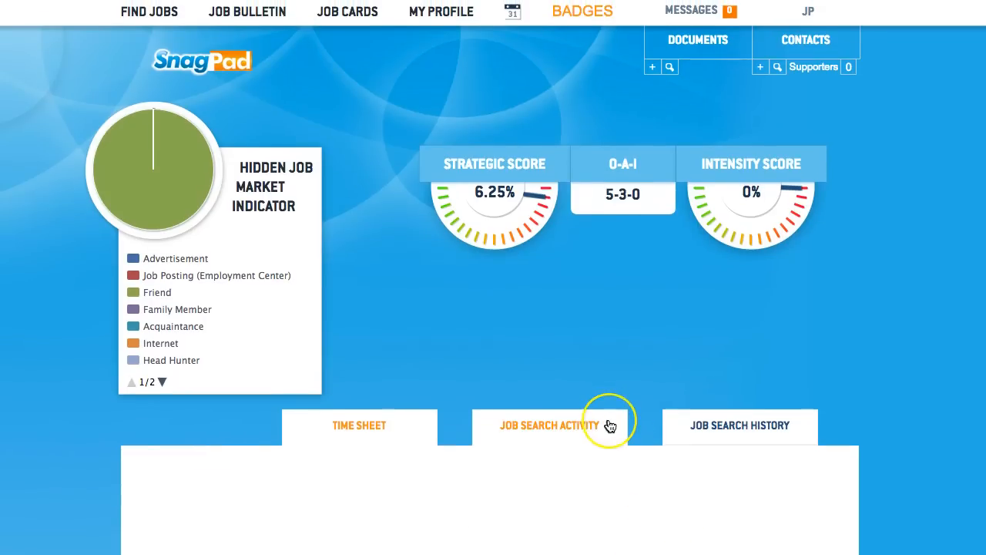
scroll(609, 425, "down", 10)
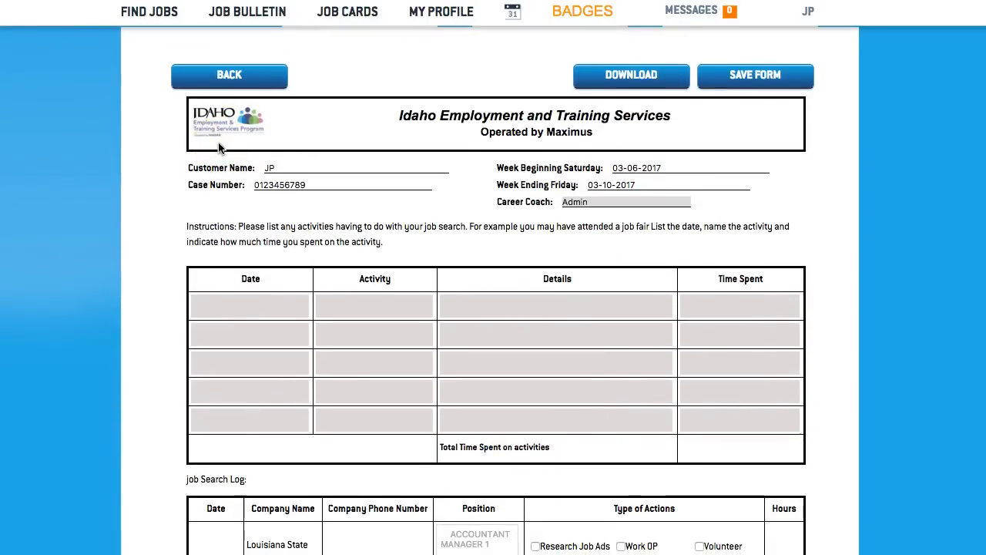
scroll(390, 335, "down", 3)
scroll(392, 335, "down", 2)
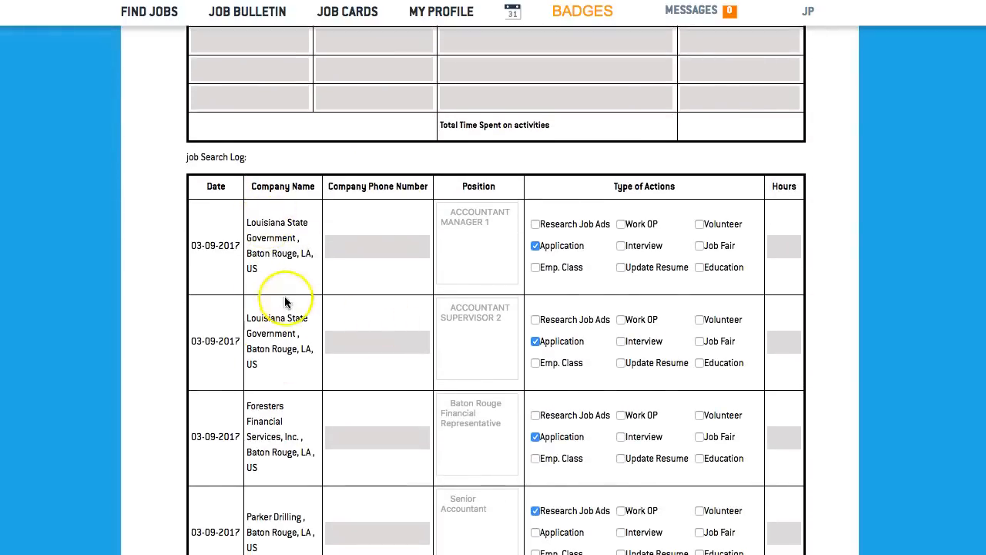
scroll(267, 301, "down", 2)
scroll(285, 316, "up", 2)
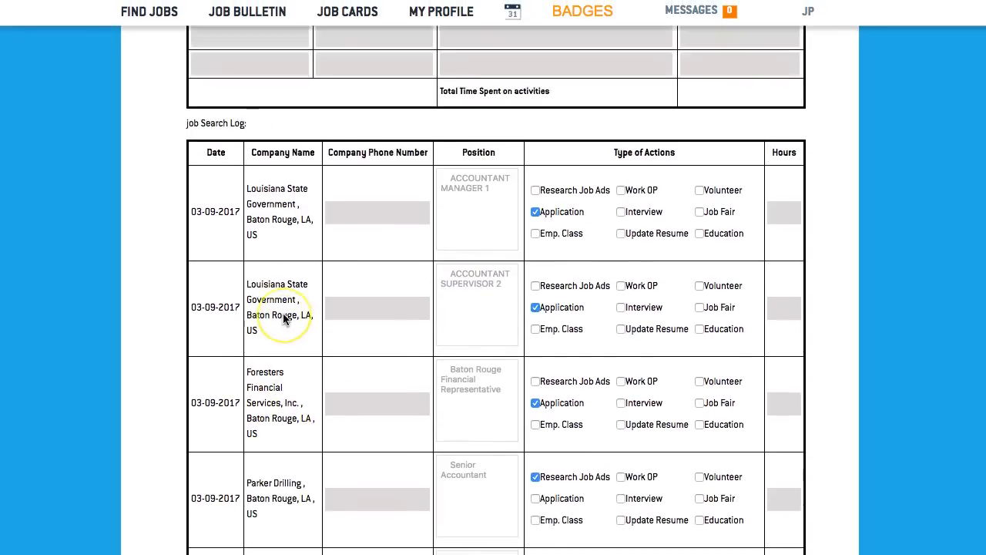
scroll(284, 316, "down", 1)
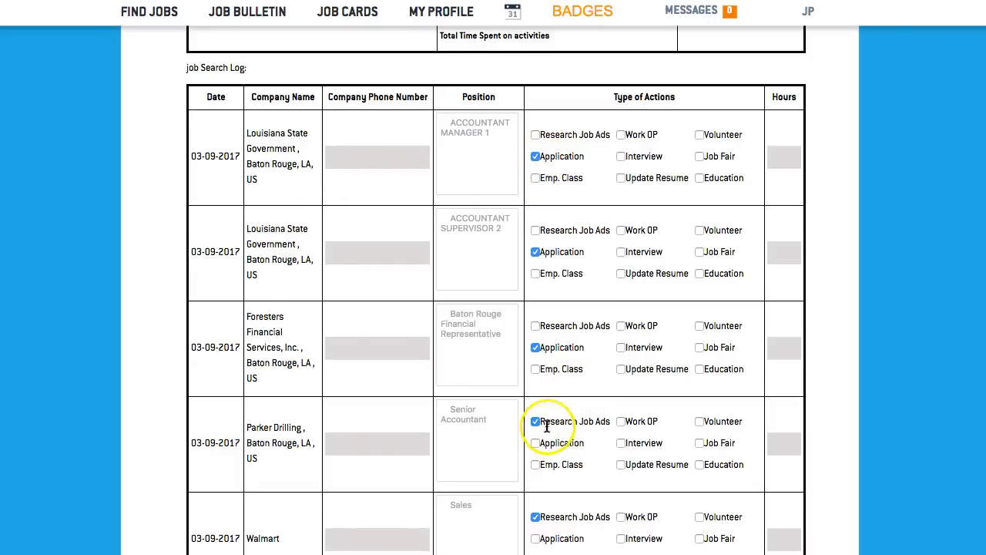
scroll(546, 426, "down", 1)
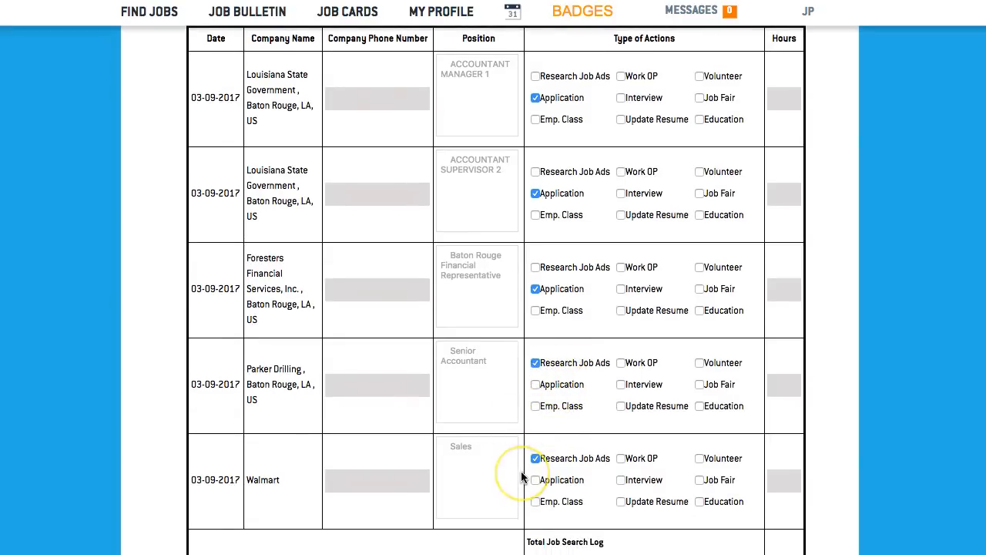
Fill in the company phone number and set 1 hour for the Accountant Manager 1 entry in the job search log.
scroll(522, 478, "up", 2)
left_click(352, 215)
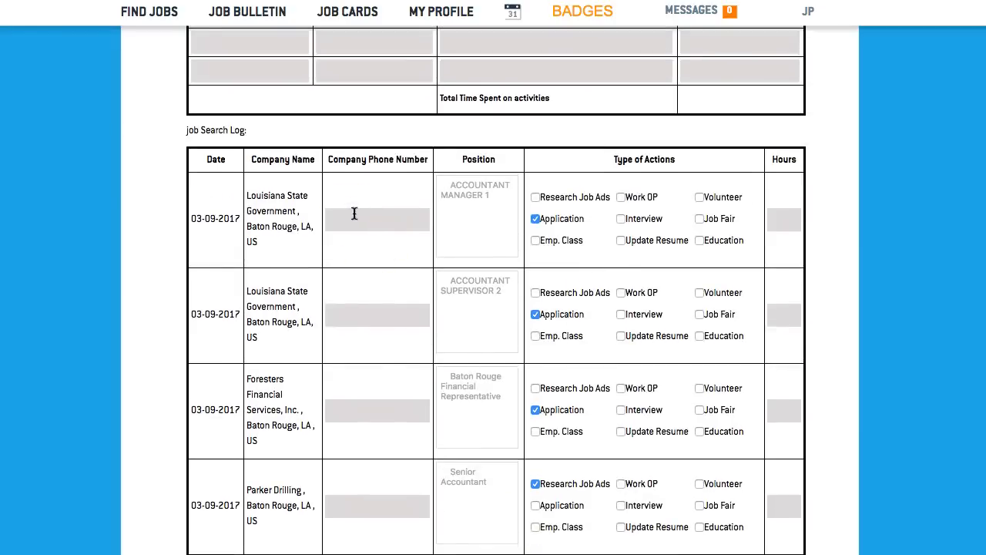
type("716-555-66666")
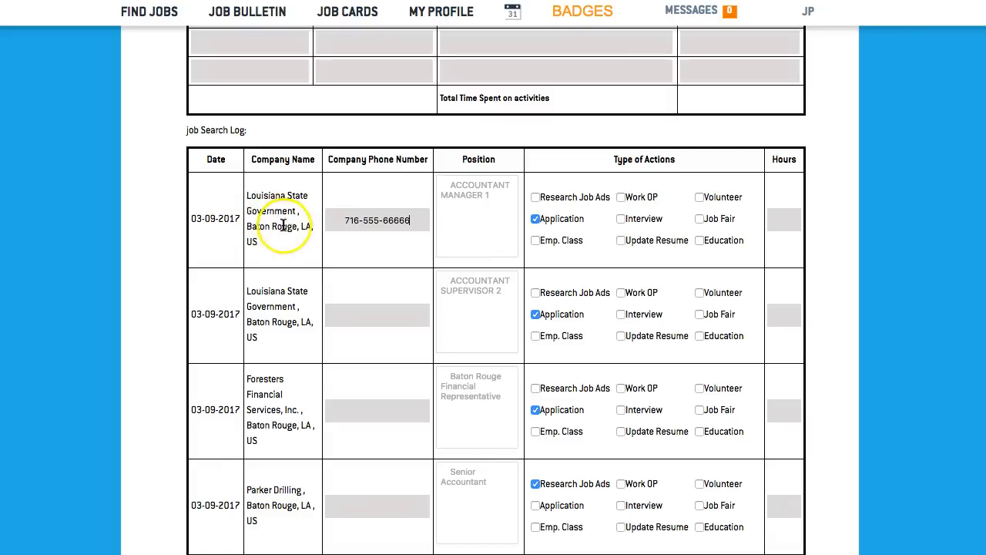
left_click(781, 219)
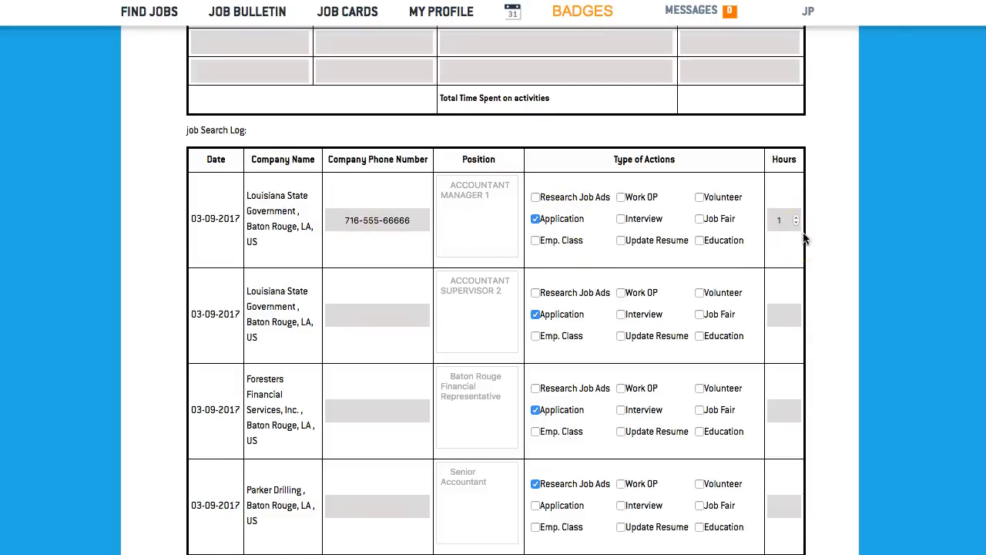
scroll(683, 354, "down", 2)
scroll(683, 358, "up", 1)
scroll(682, 357, "down", 1)
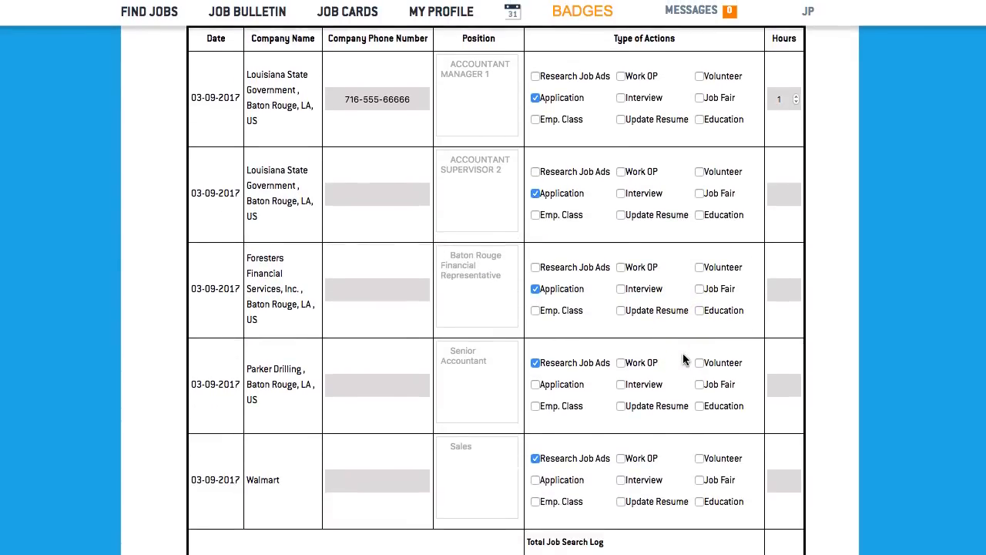
Record an activity dated 03-08-2017 named "Libarary", with details "Did some research on a company" and a time spent of 1.
scroll(683, 360, "up", 6)
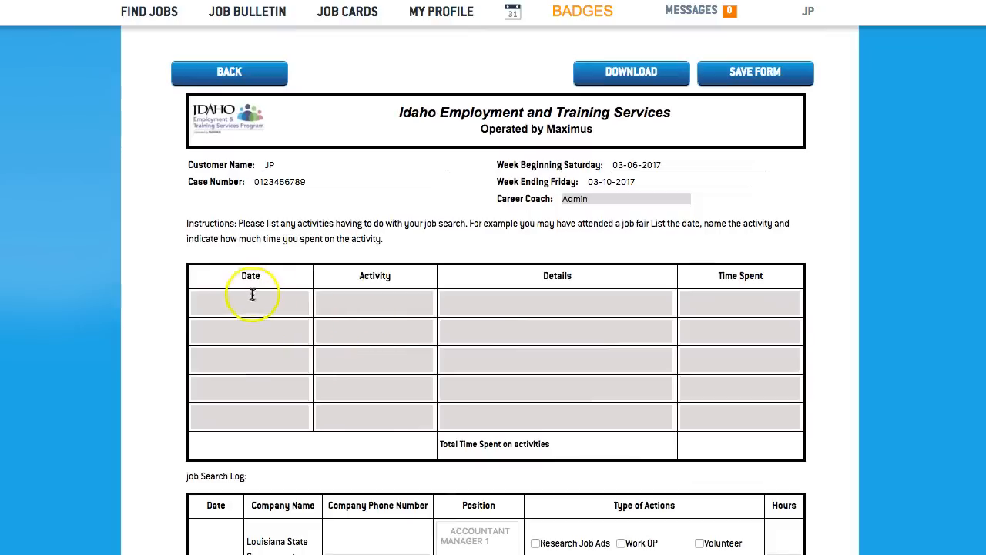
left_click(251, 295)
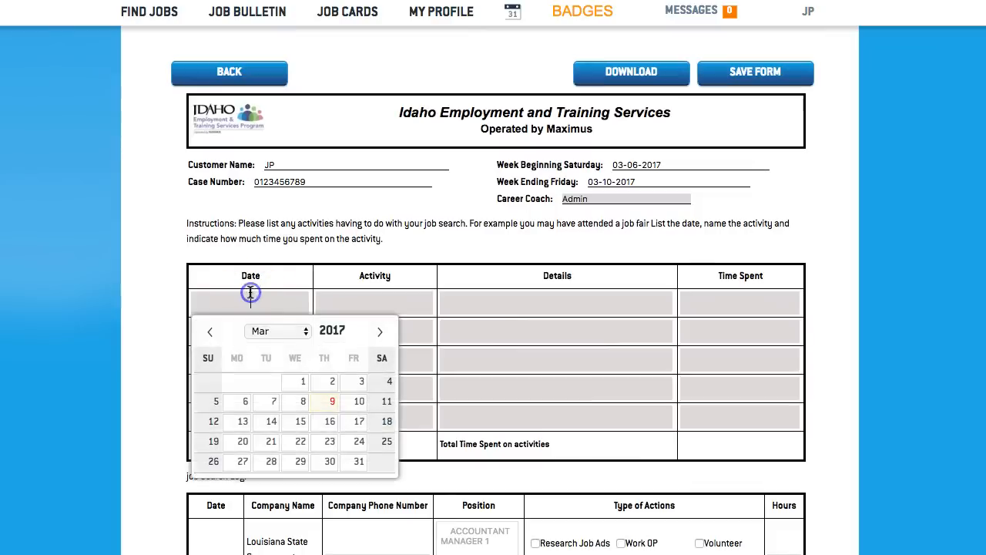
left_click(297, 399)
left_click(350, 303)
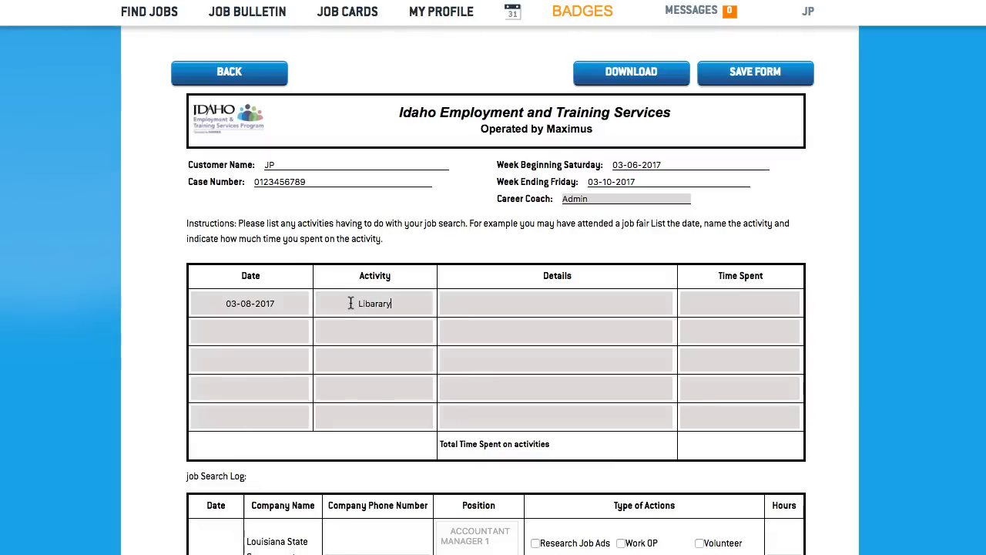
left_click(507, 304)
type("Did some research on a company")
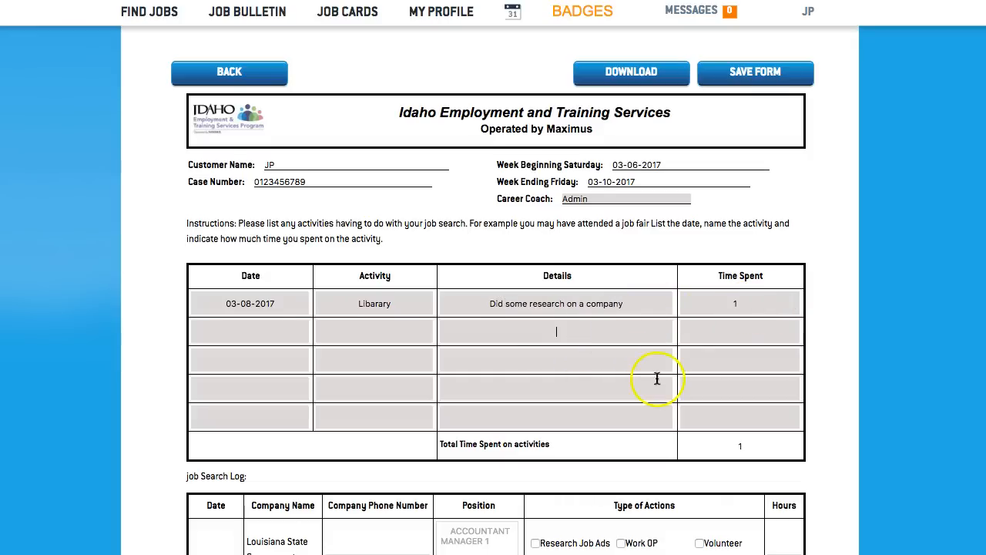
Save the time sheet form, acknowledge the message, and download the form.
scroll(652, 379, "down", 1)
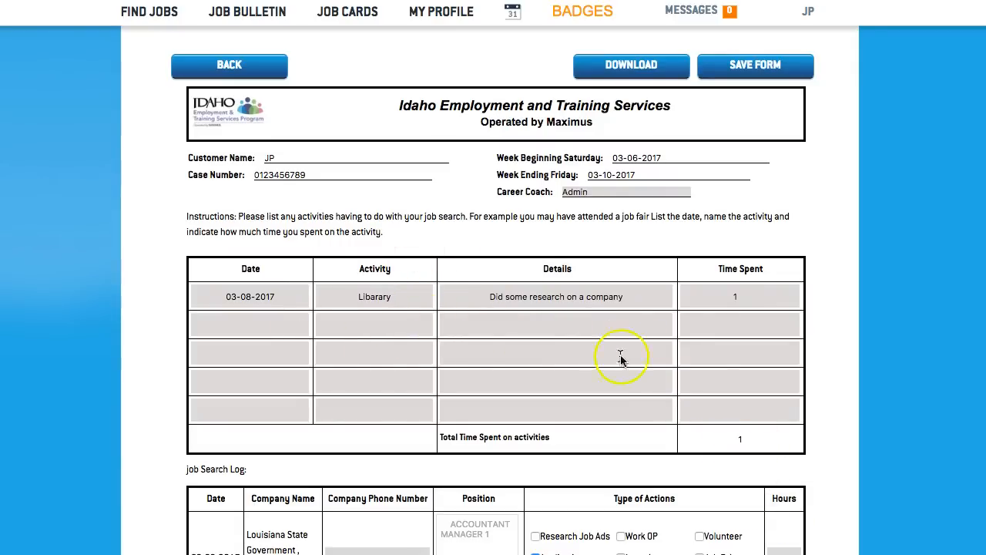
left_click(733, 70)
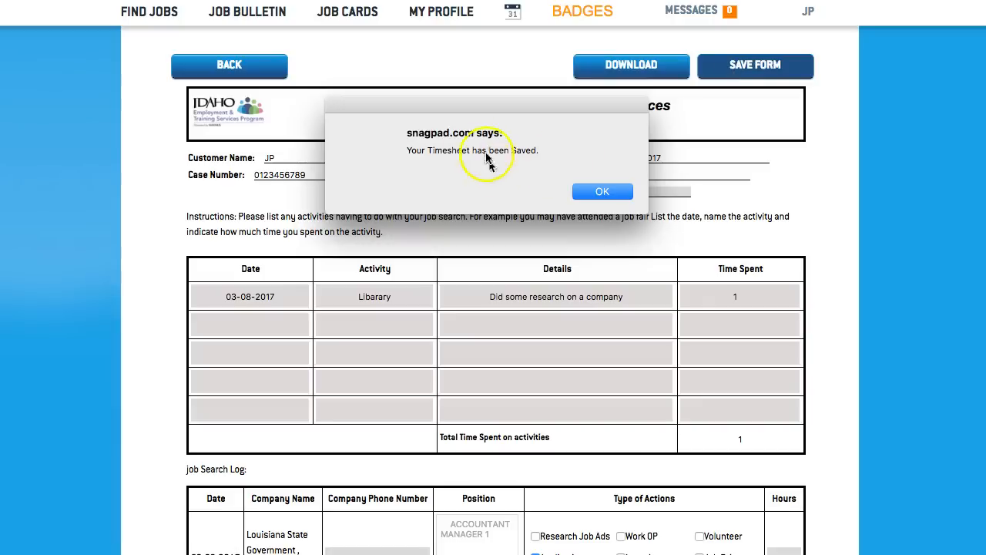
left_click(600, 191)
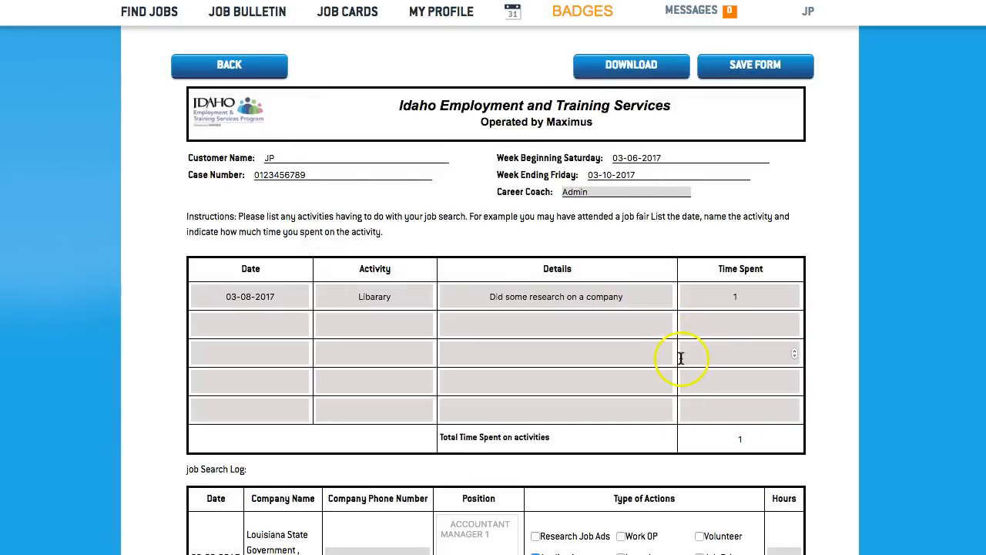
left_click(621, 71)
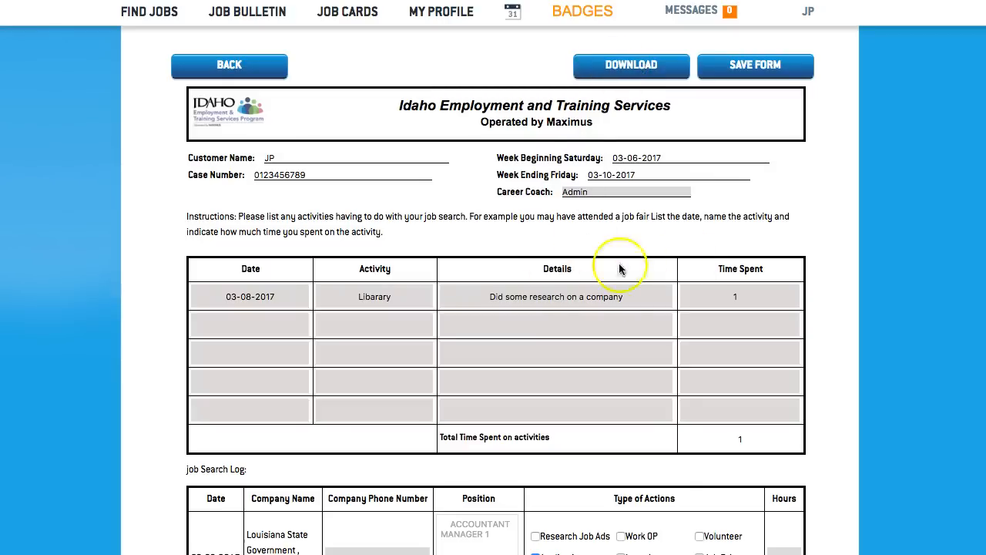
Check the saved time sheet's job search log, activity entries and totals.
scroll(463, 317, "down", 6)
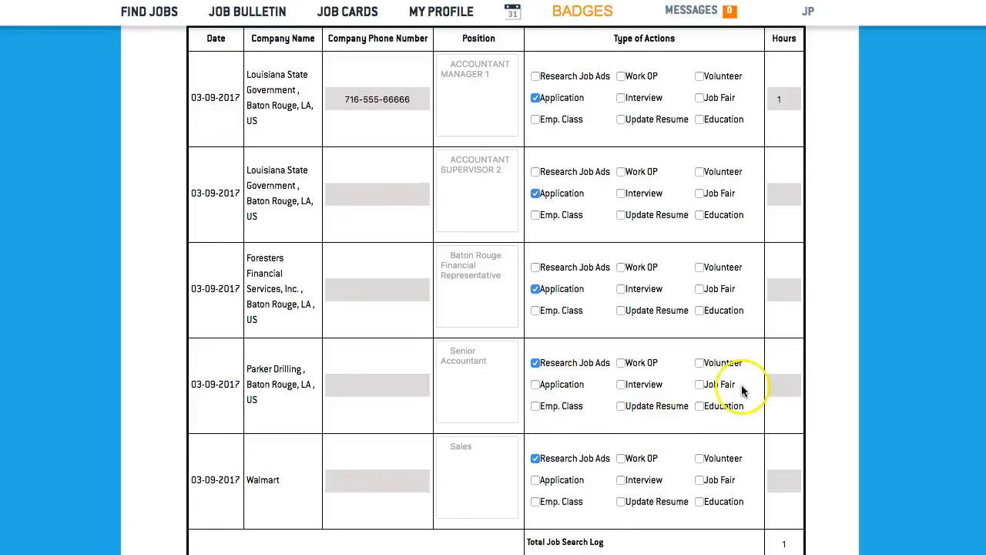
scroll(716, 374, "up", 10)
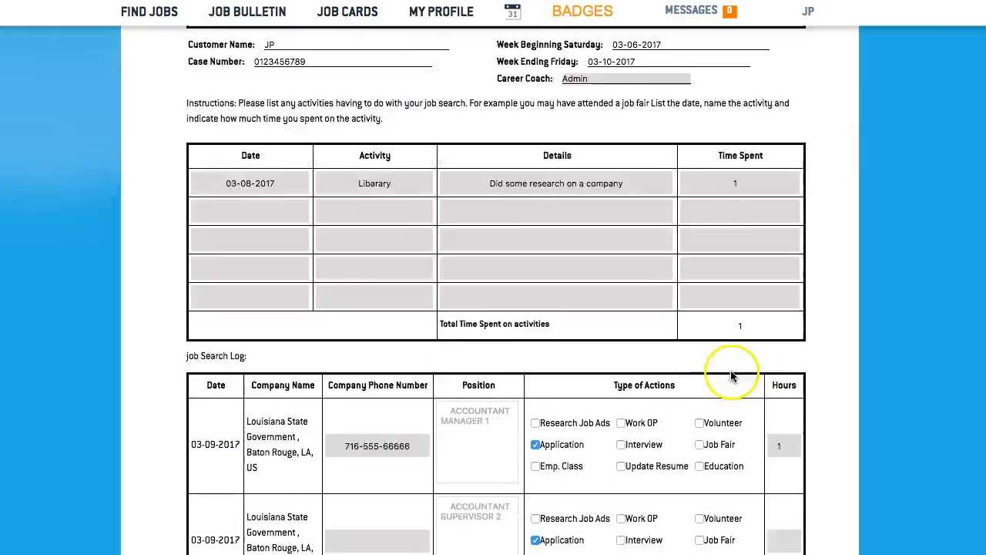
scroll(715, 371, "up", 5)
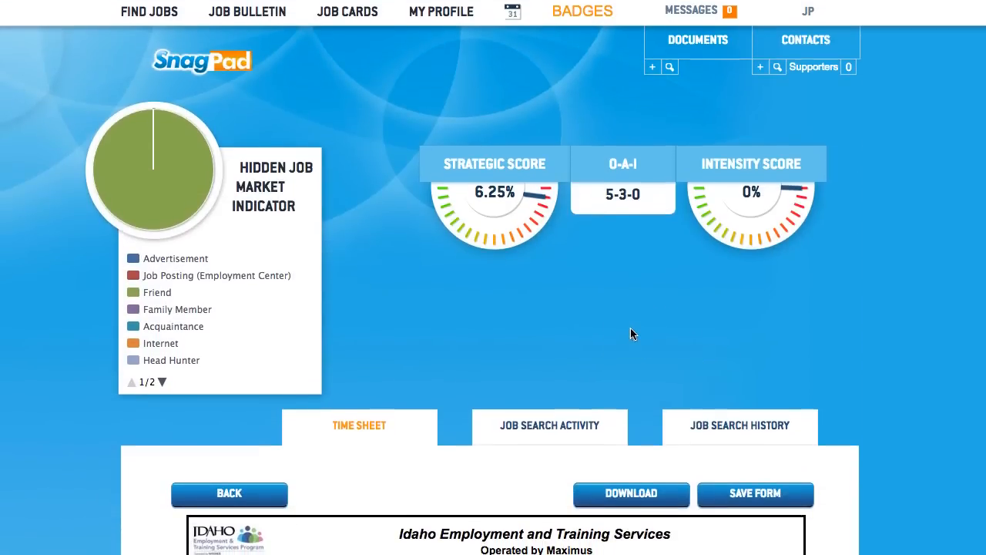
Return to the job cards pad and open Feedback & Support.
left_click(198, 66)
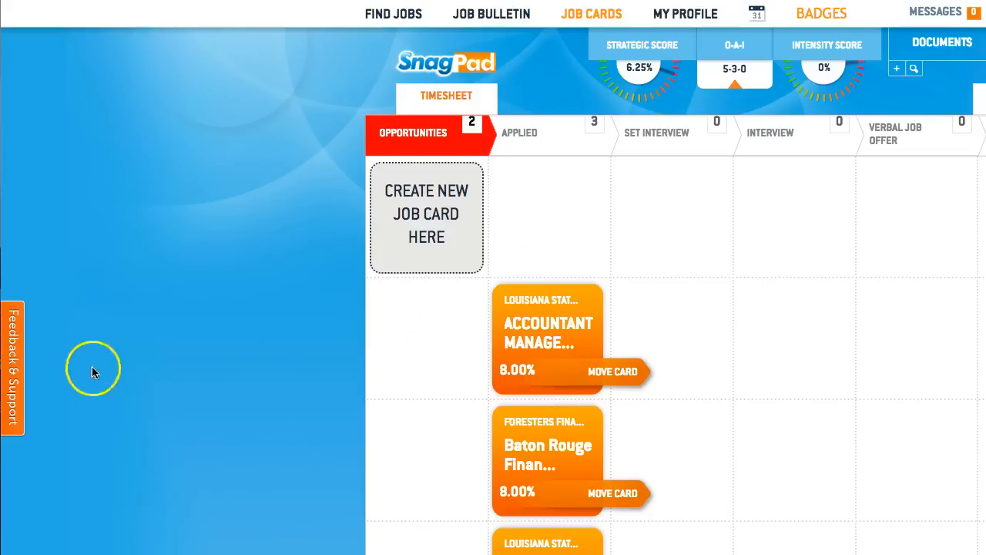
left_click(14, 373)
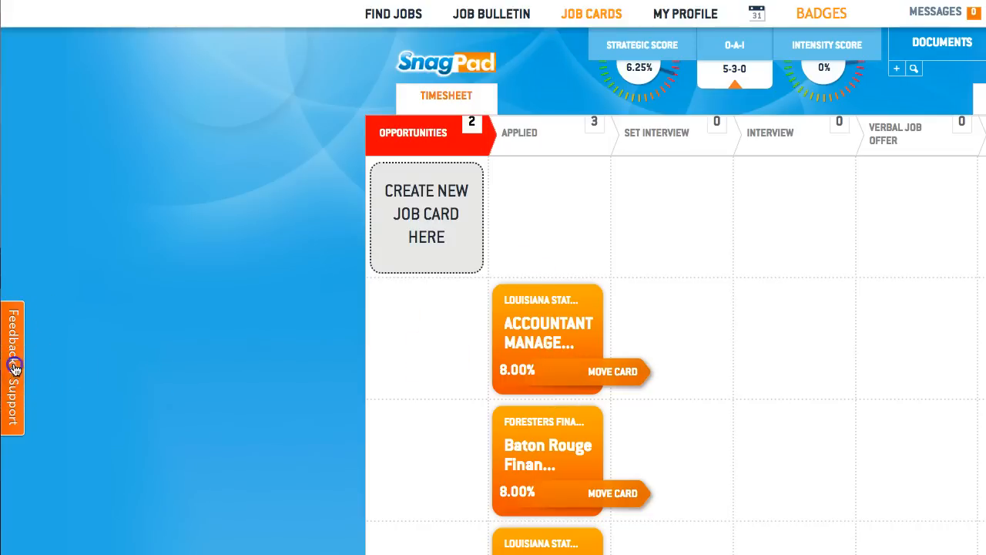